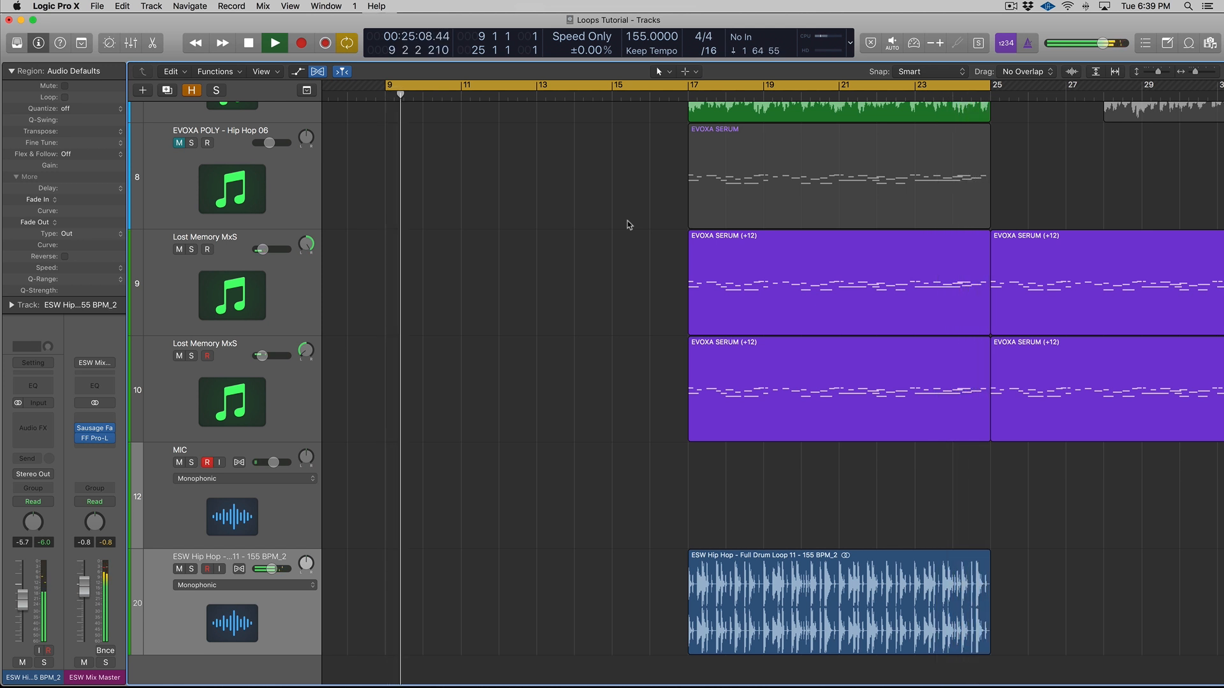
- Stop playback and move the ESW Hip Hop drum loop track above the MIC track, with its region selected
key(space)
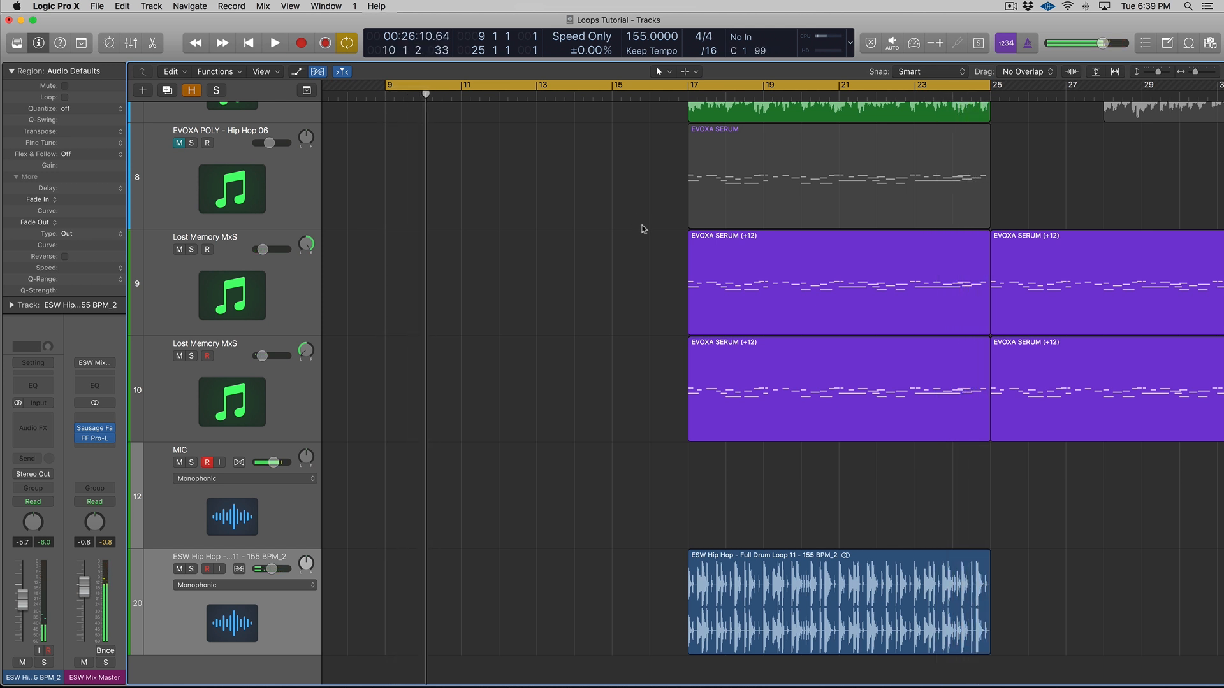
drag(301, 501, 385, 542)
click(808, 520)
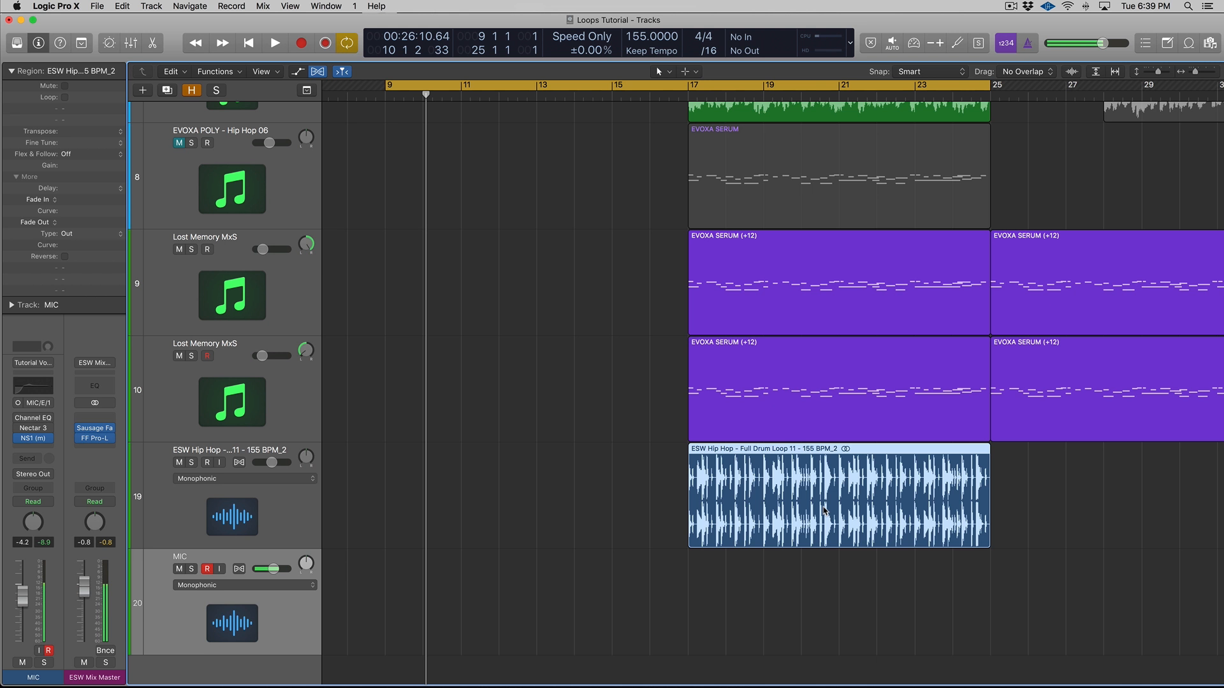
key(super+Down)
key(super+Right)
key(super+Right)
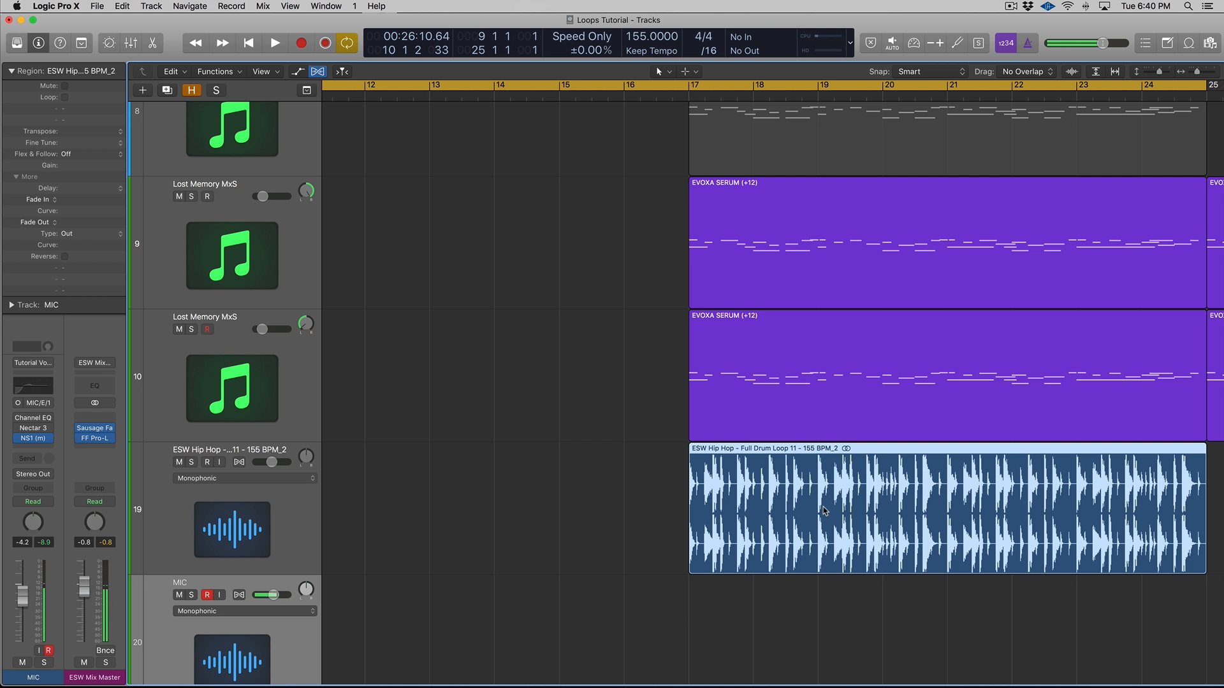
key(super+Left)
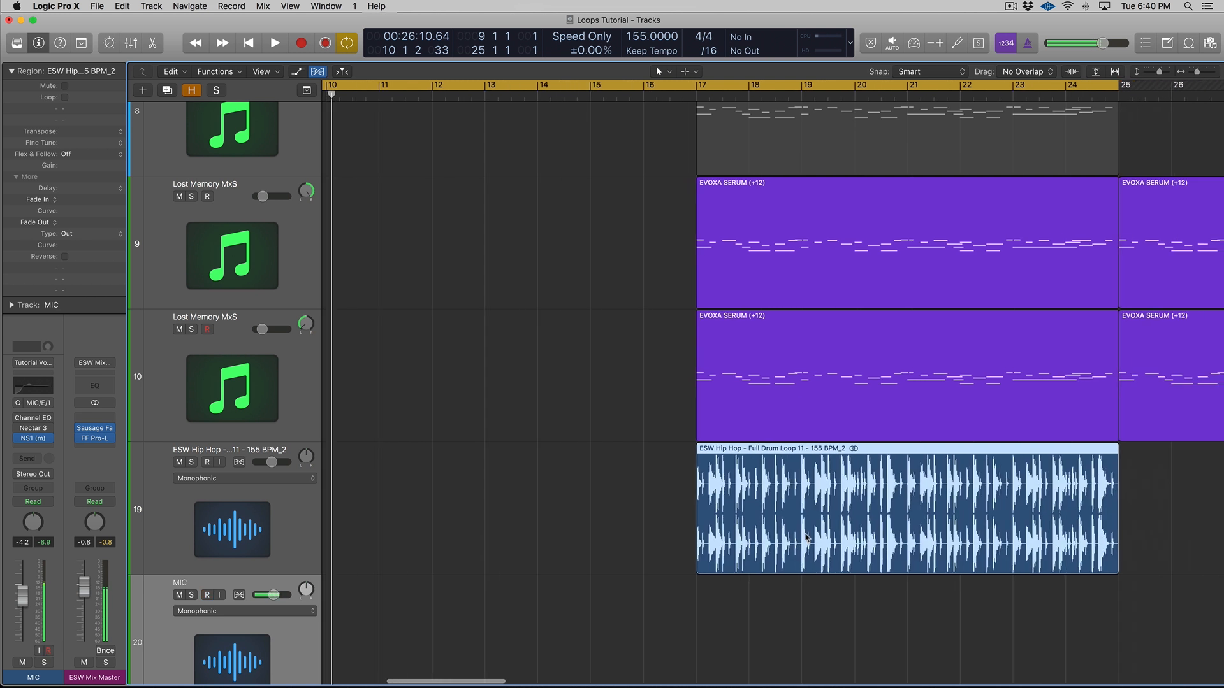
scroll(790, 537, left, 2)
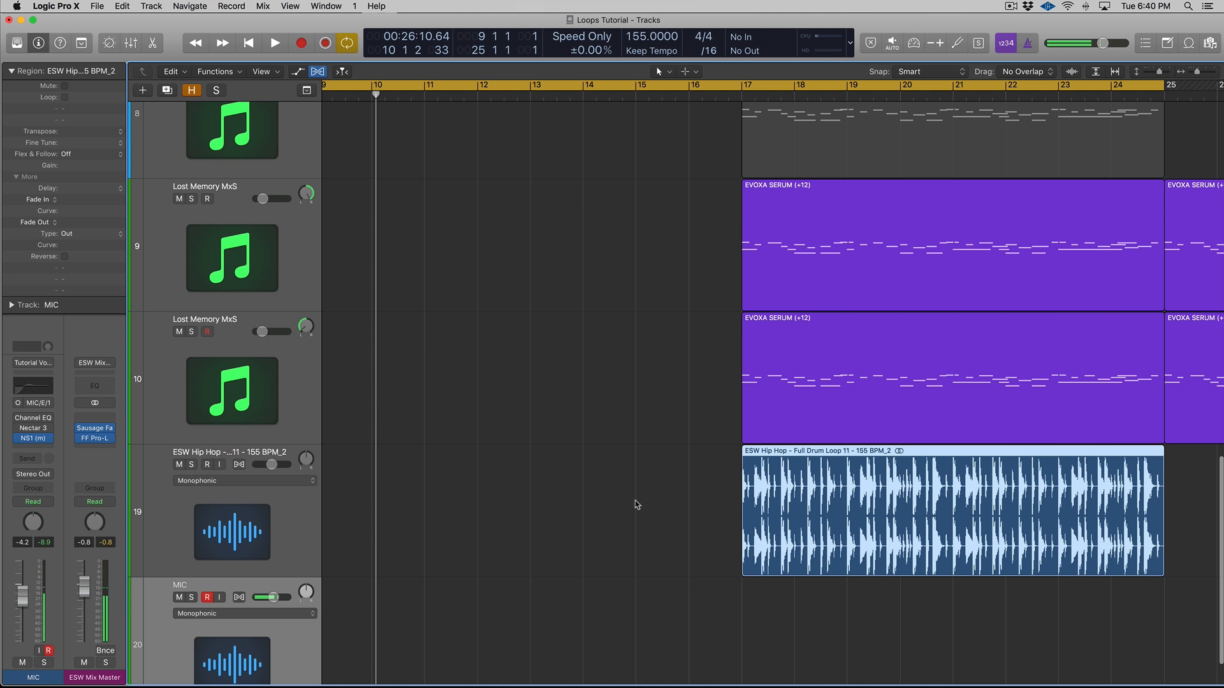
scroll(635, 501, left, 1)
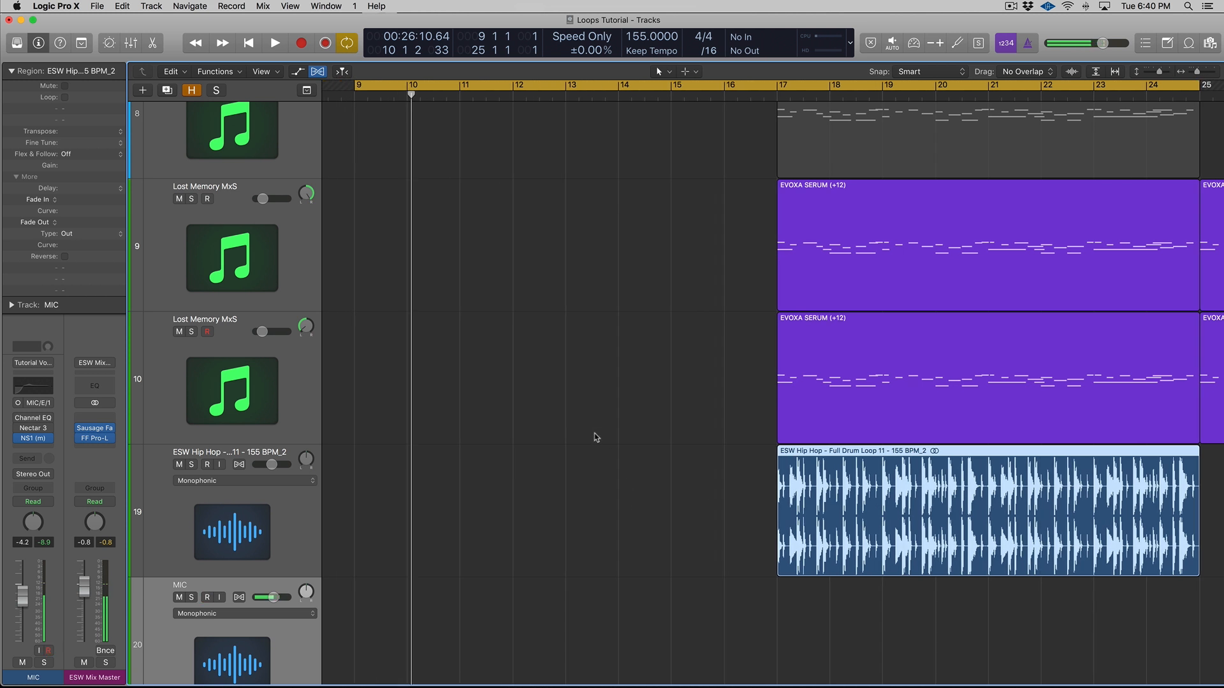
key(super+Left)
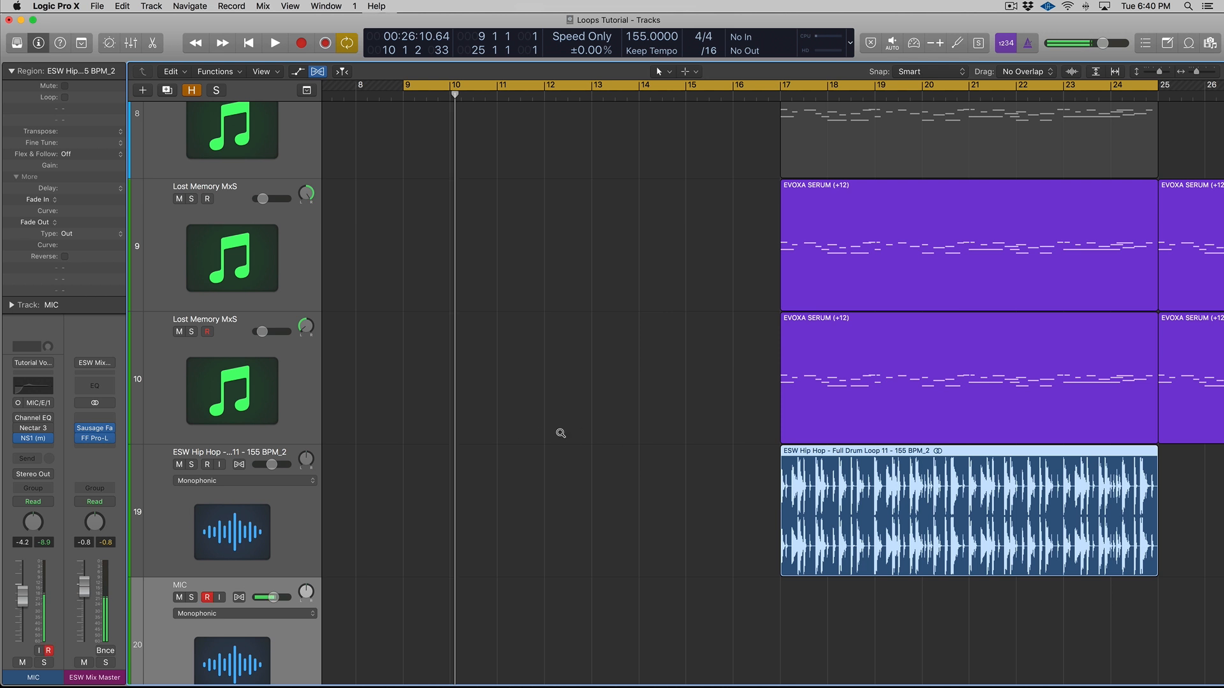
scroll(560, 427, up, 3)
scroll(593, 455, down, 3)
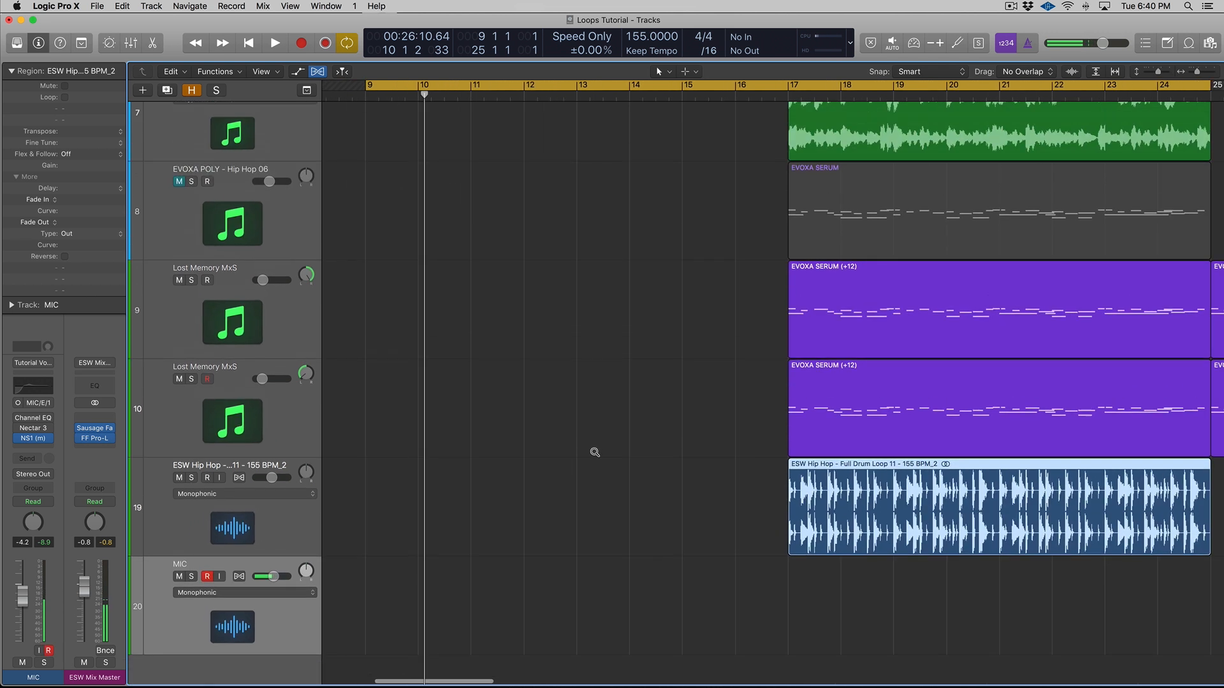
- Play a short stretch of the arrangement from the cycle start at bar 9
key(space)
scroll(730, 451, down, 2)
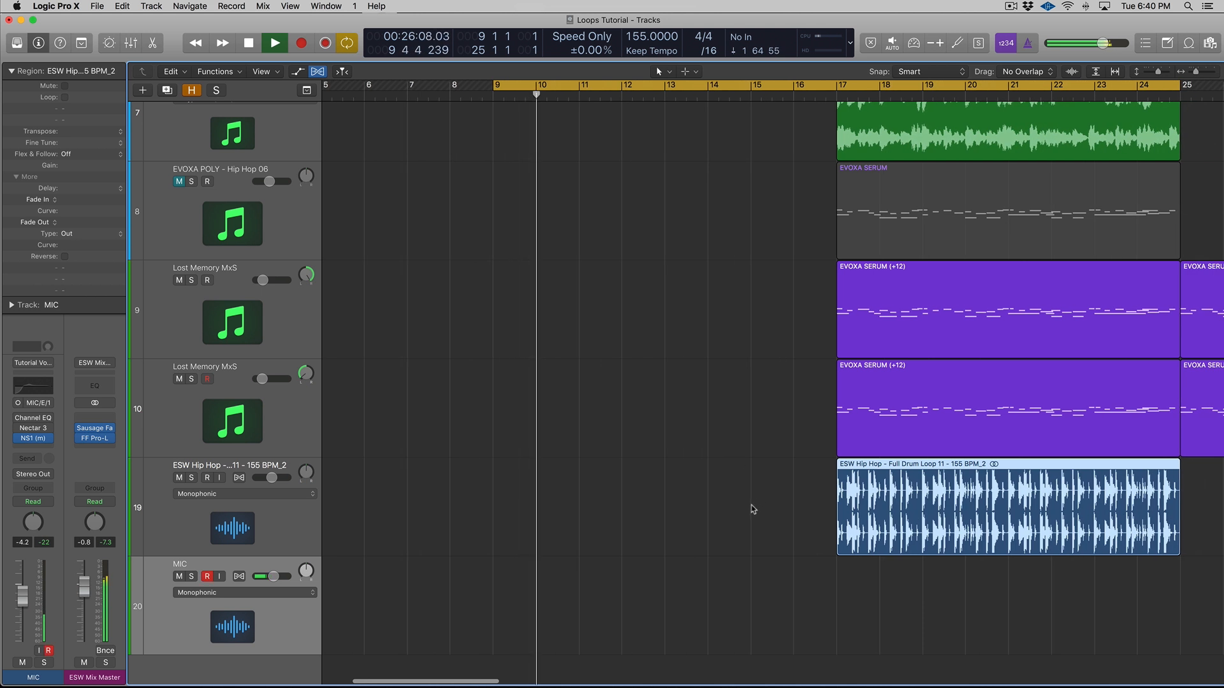
key(space)
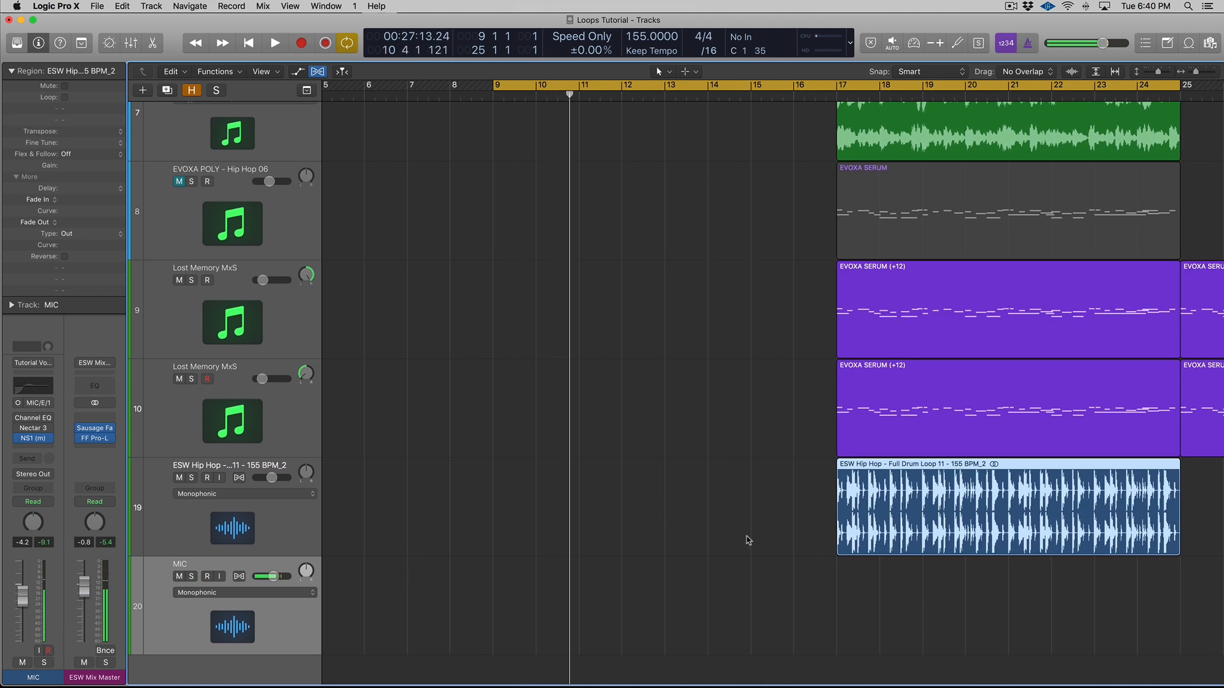
- Move the playhead to about bar 19 and set the cycle range over the drum loop, from bar 17 to bar 25
drag(569, 535, 933, 534)
drag(1043, 625, 894, 537)
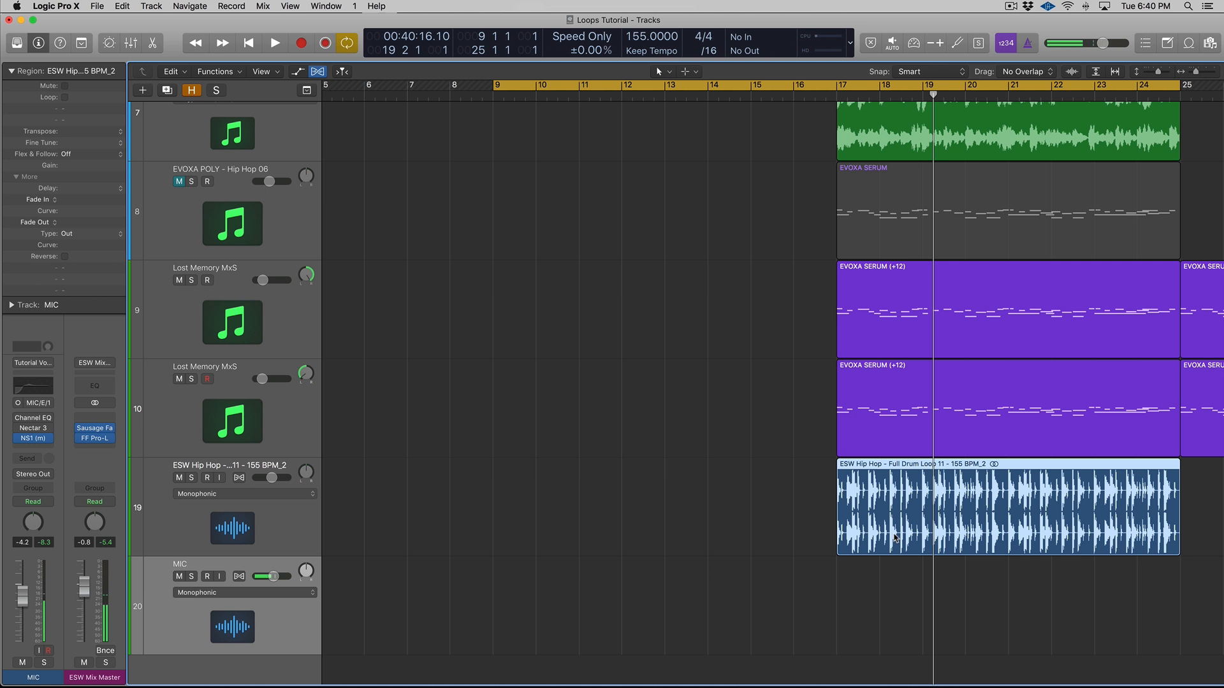
click(772, 488)
click(854, 492)
scroll(877, 139, left, 1)
scroll(877, 139, left, 1)
scroll(877, 139, right, 4)
drag(751, 88, 1069, 90)
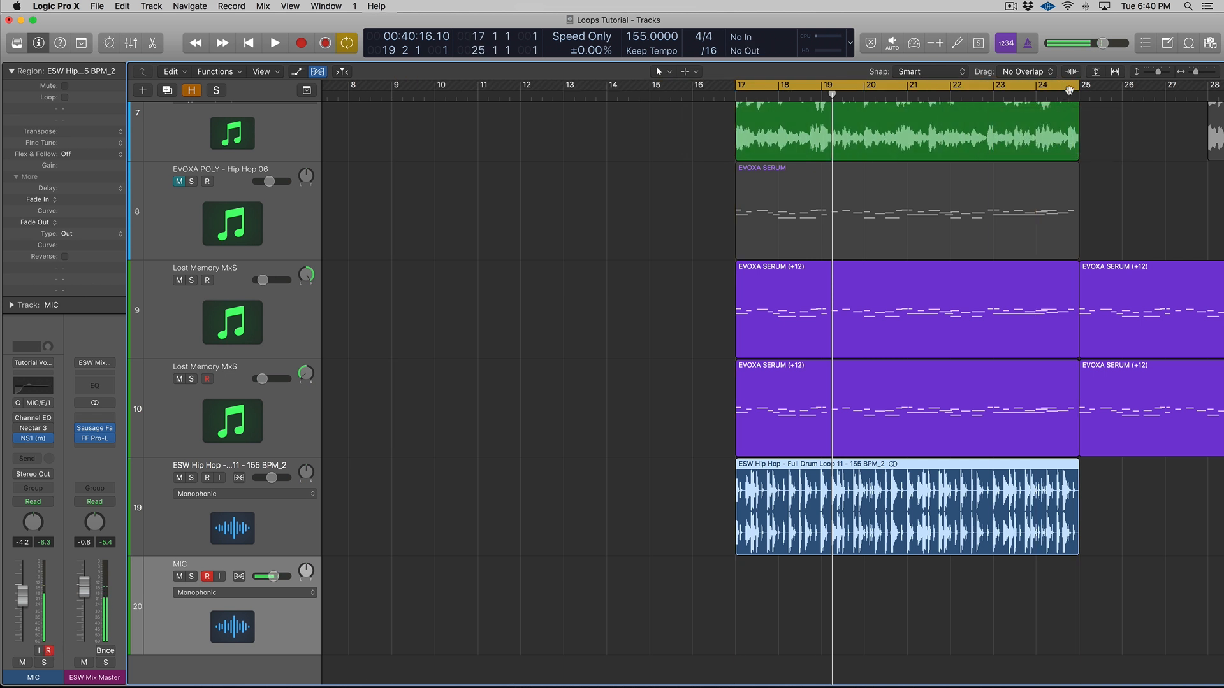
- Slice the drum loop region at its transient markers
scroll(763, 511, up, 3)
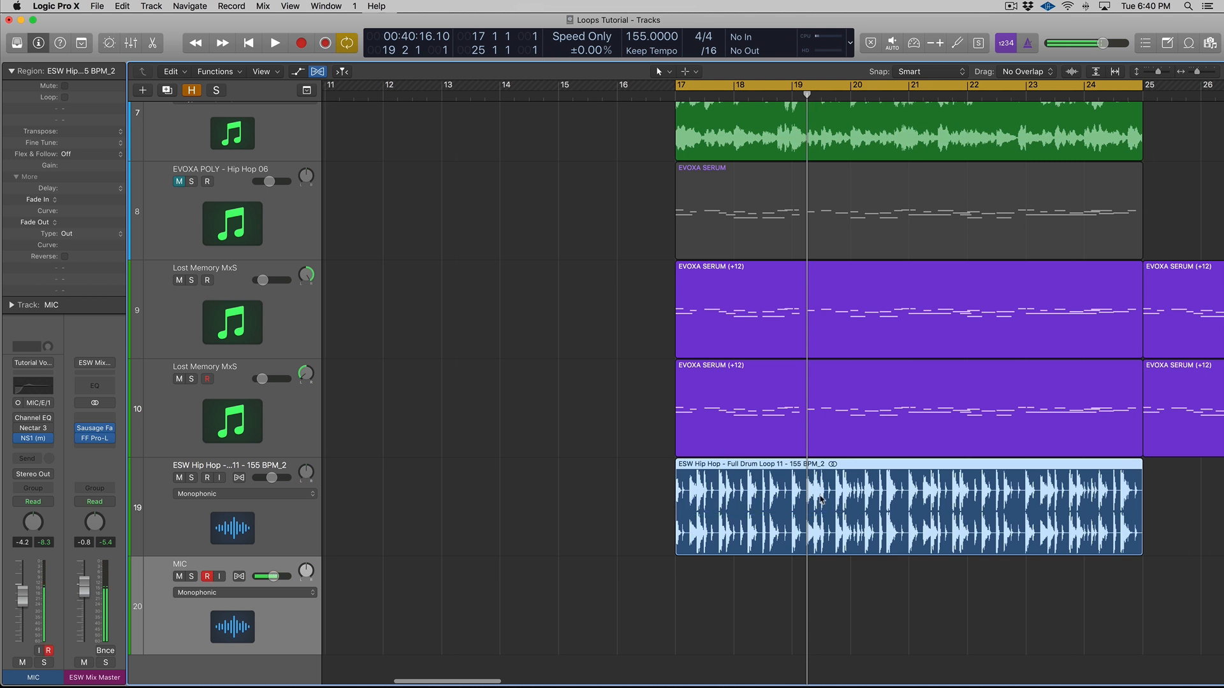
right_click(792, 475)
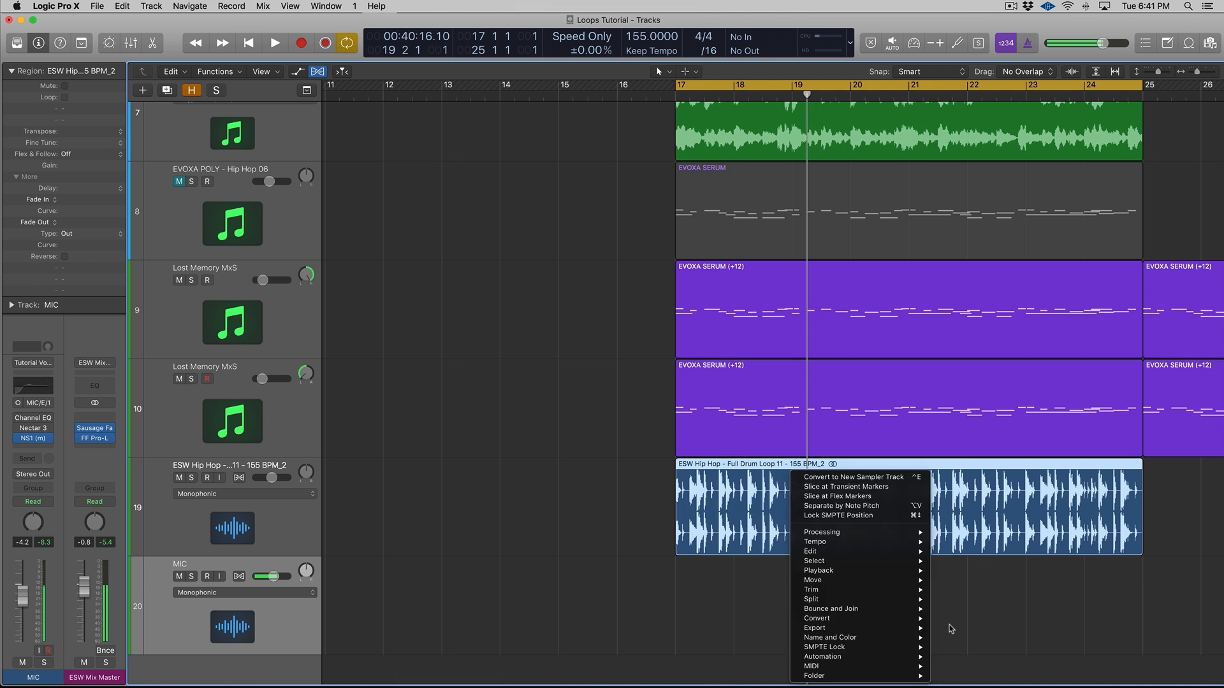
click(901, 487)
scroll(804, 501, up, 2)
key(super+Right)
key(super+Left)
drag(580, 490, 404, 552)
scroll(1171, 500, right, 4)
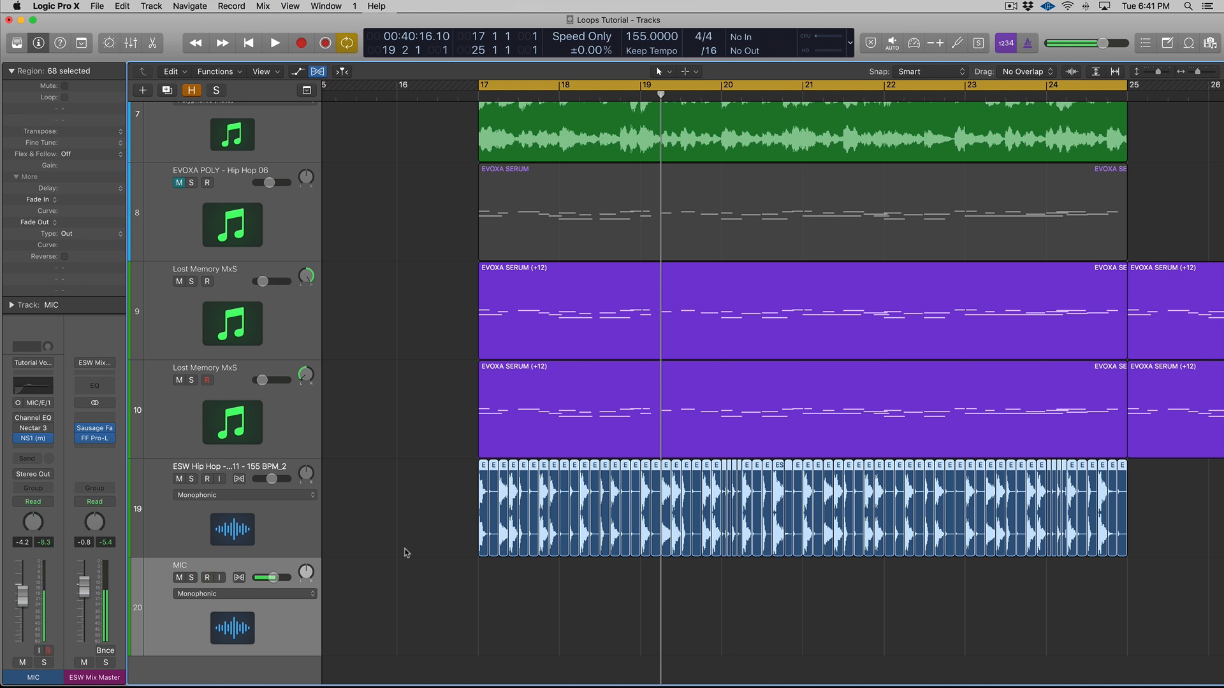
- Select all drum loop slices and set their fade-out to 70
drag(405, 549, 1181, 540)
key(super+Right)
key(super+Right)
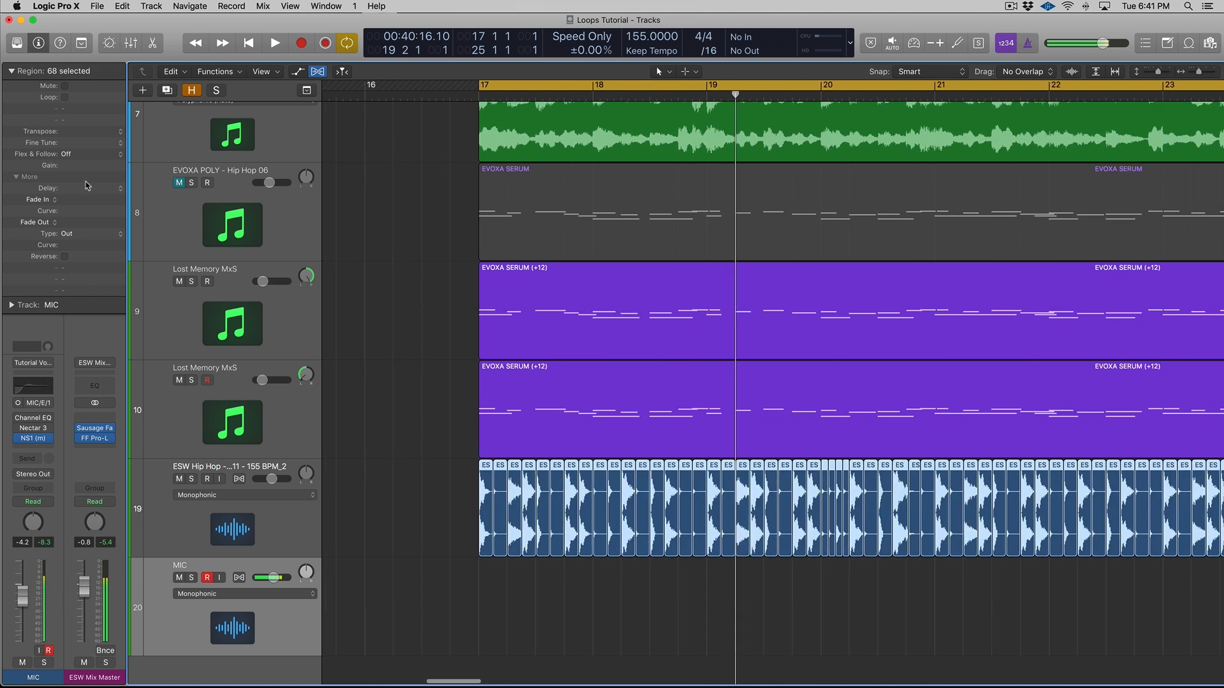
drag(89, 221, 89, 199)
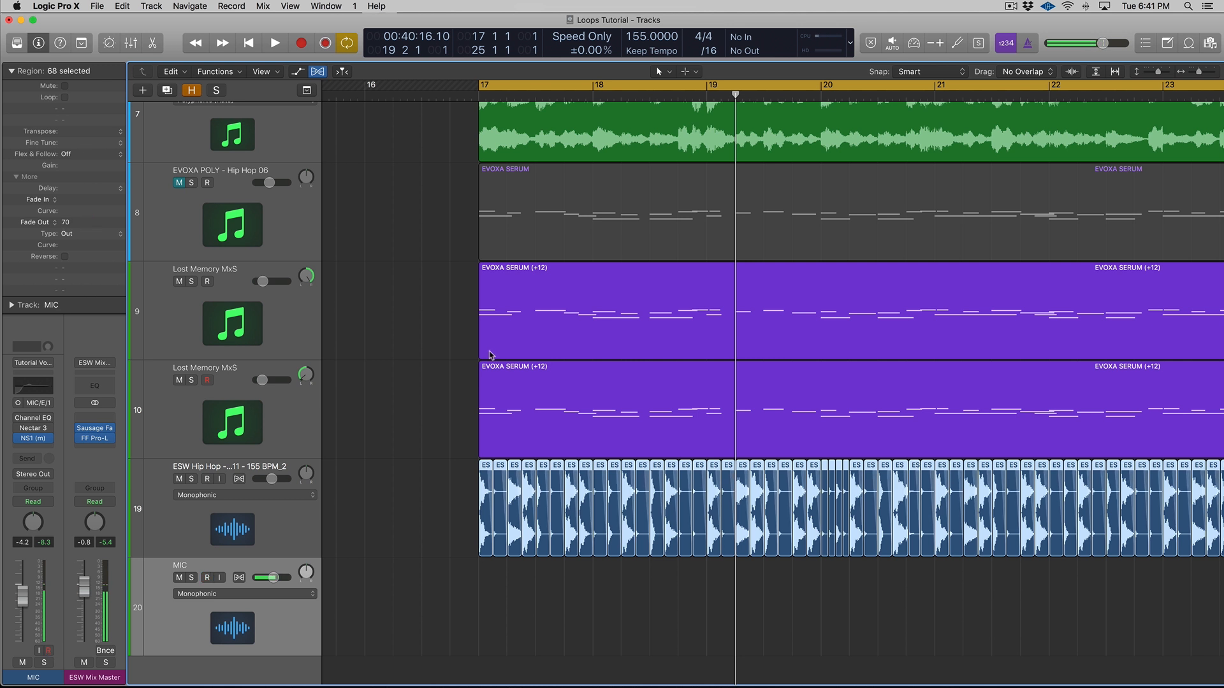
- Turn the drum loop slices back into one whole region
scroll(492, 356, down, 6)
drag(905, 511, 446, 463)
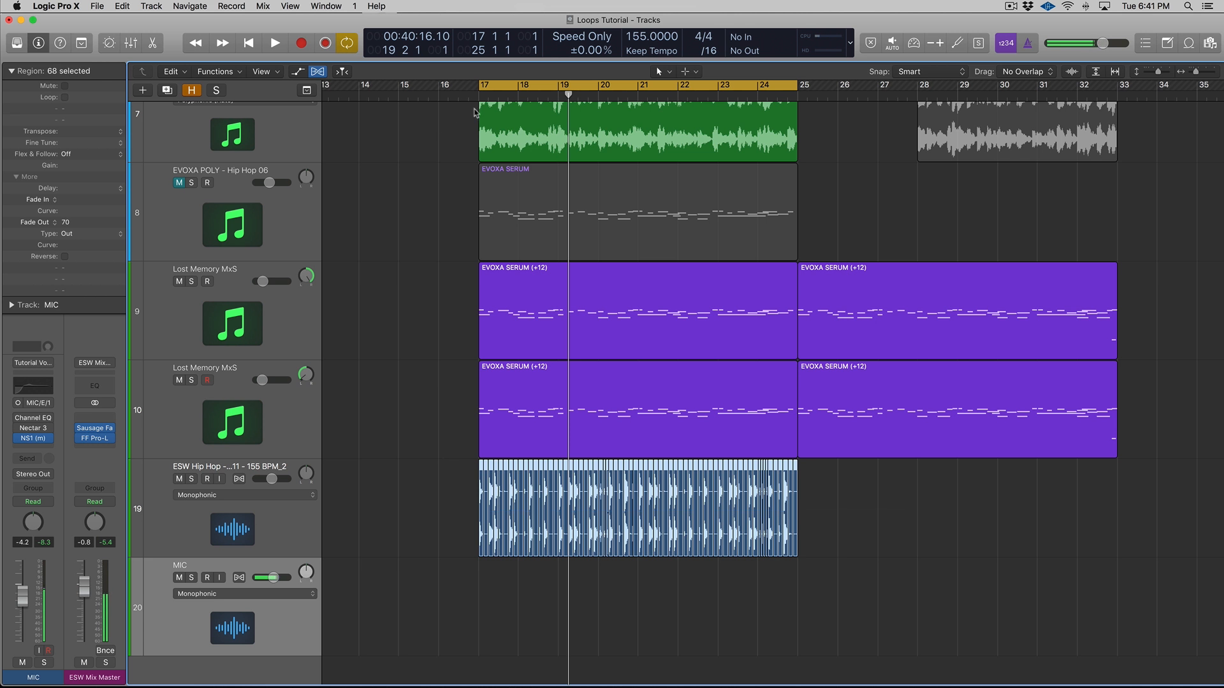
key(super+j)
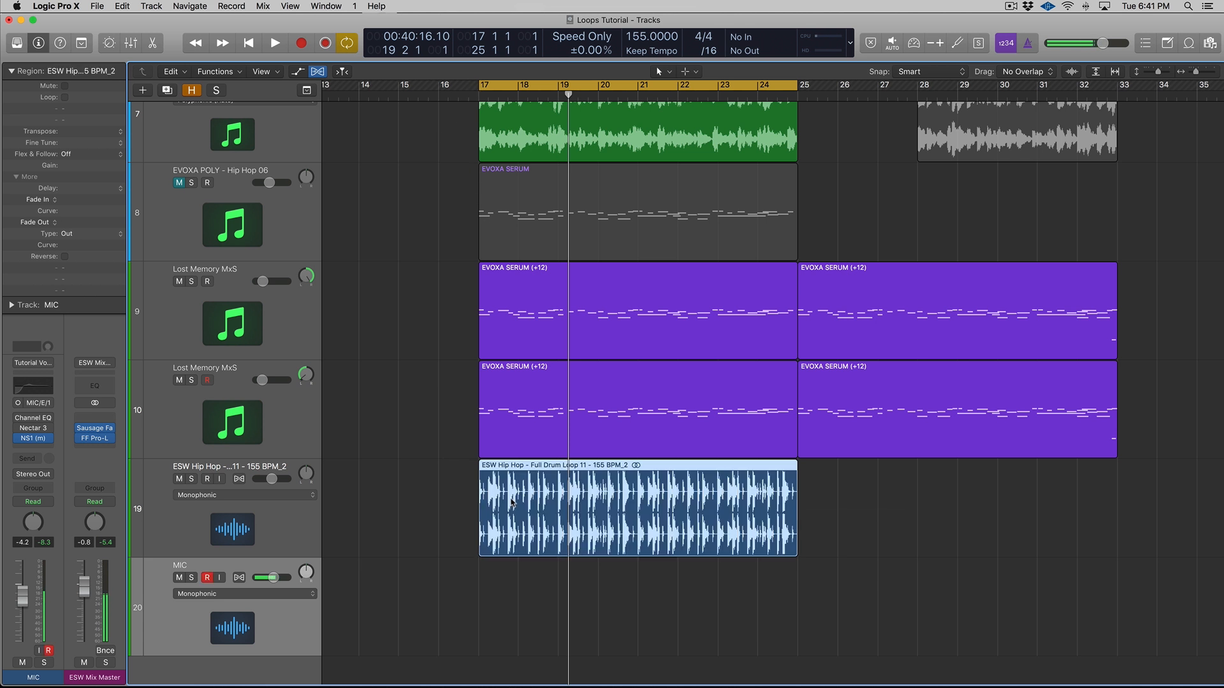
- Copy the drum loop region onto a new audio track at bar 17 and mute the original loop track
key(alt+super+a)
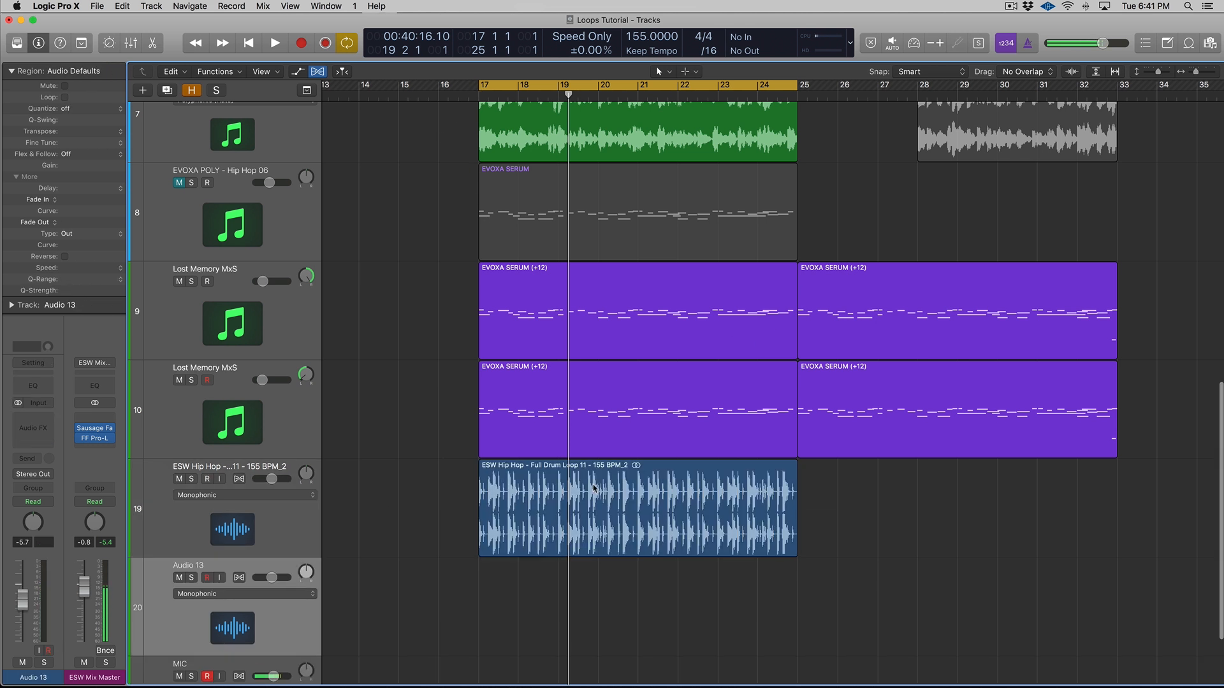
drag(535, 536, 535, 609)
click(311, 529)
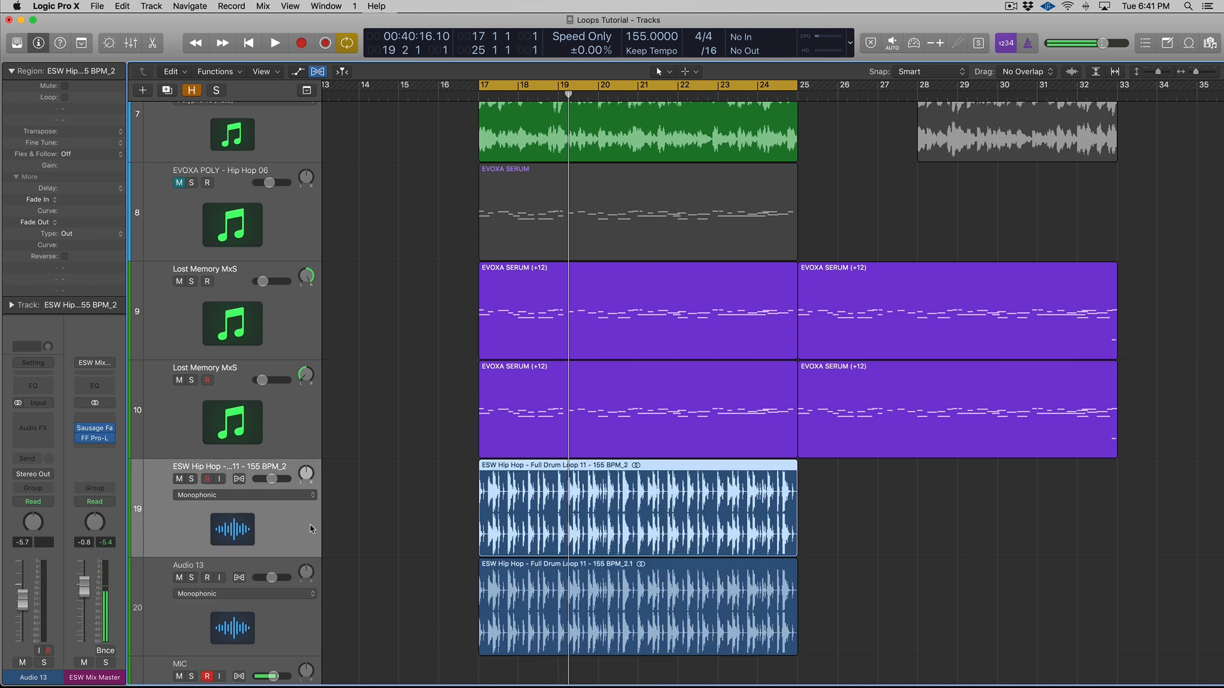
click(179, 478)
click(268, 623)
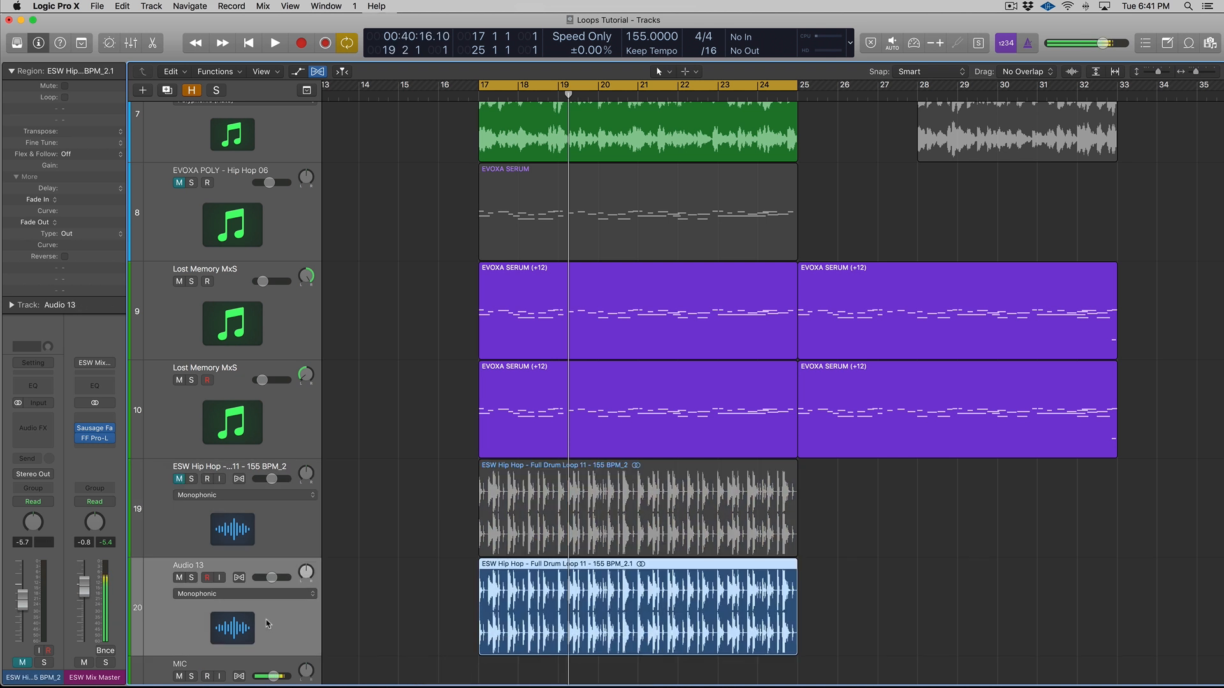
- Slice the copied drum loop at its transient markers and set the fade-out of all slices to 72
right_click(528, 568)
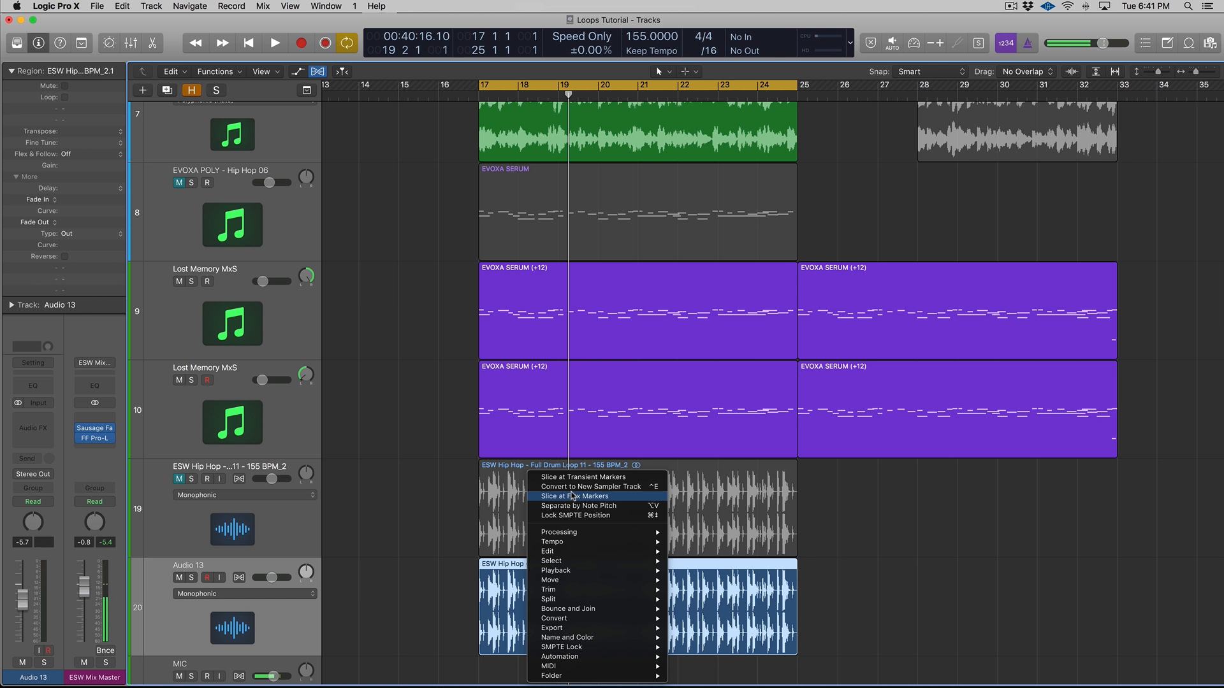
click(590, 477)
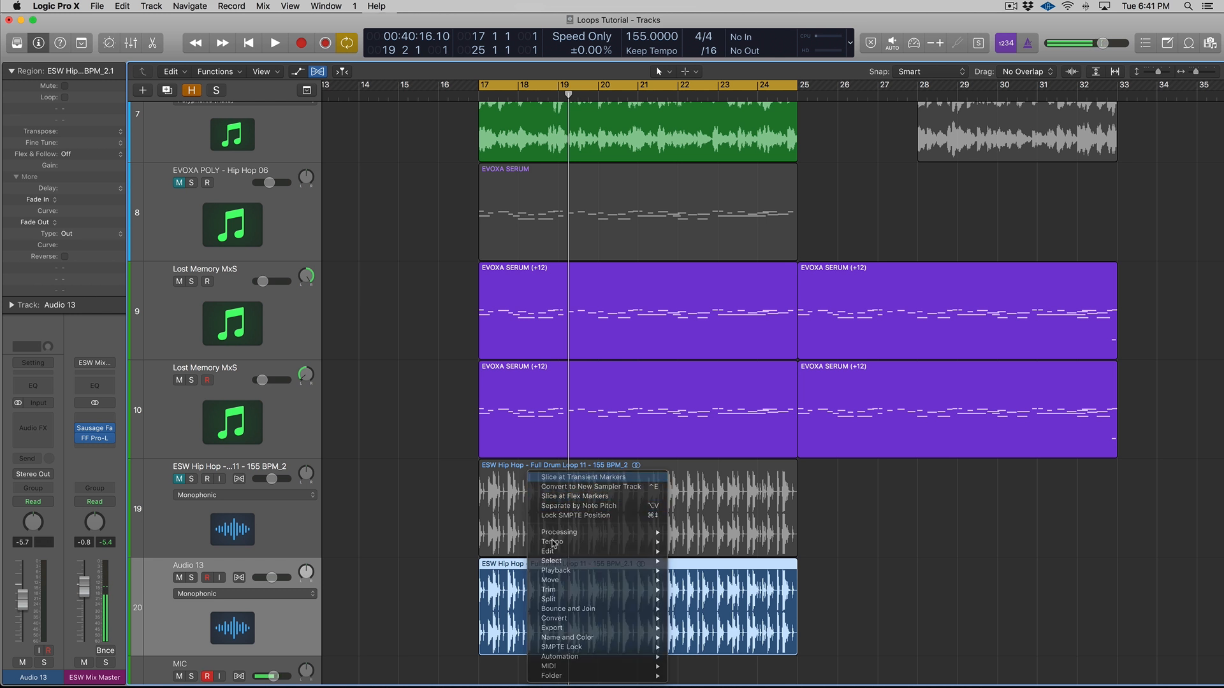
drag(426, 596, 934, 617)
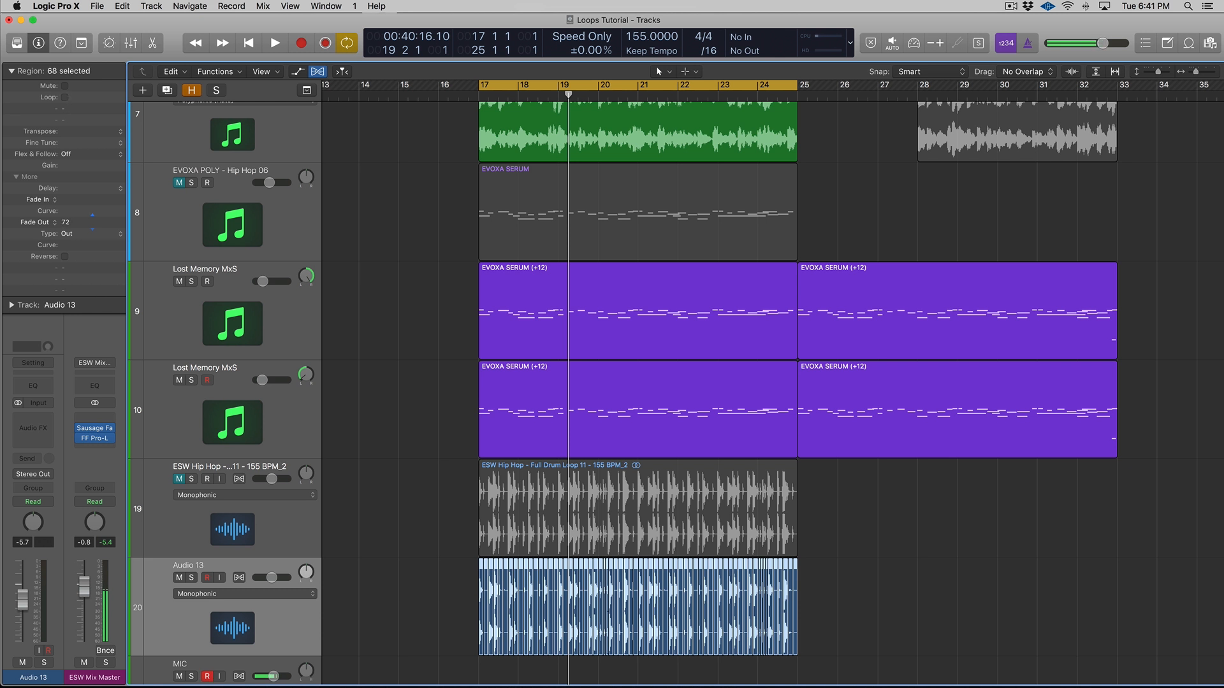
- Solo the selected drum slices and turn off cycle playback
key(ctrl+s)
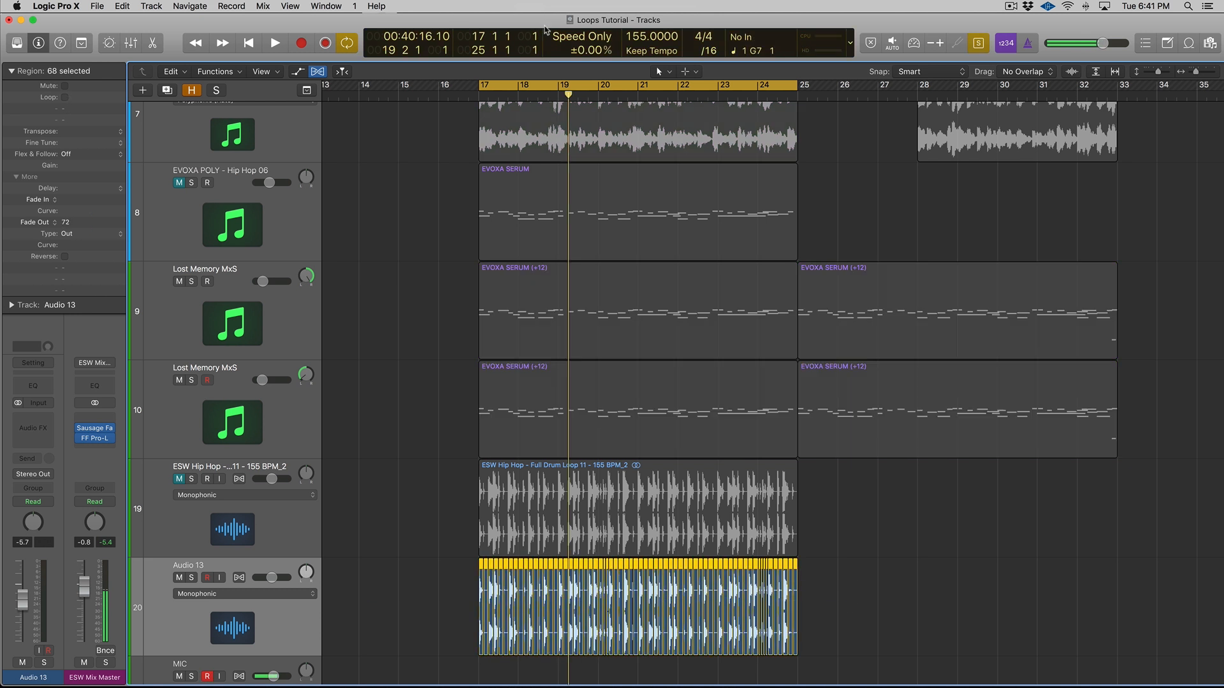
click(525, 83)
scroll(647, 225, up, 6)
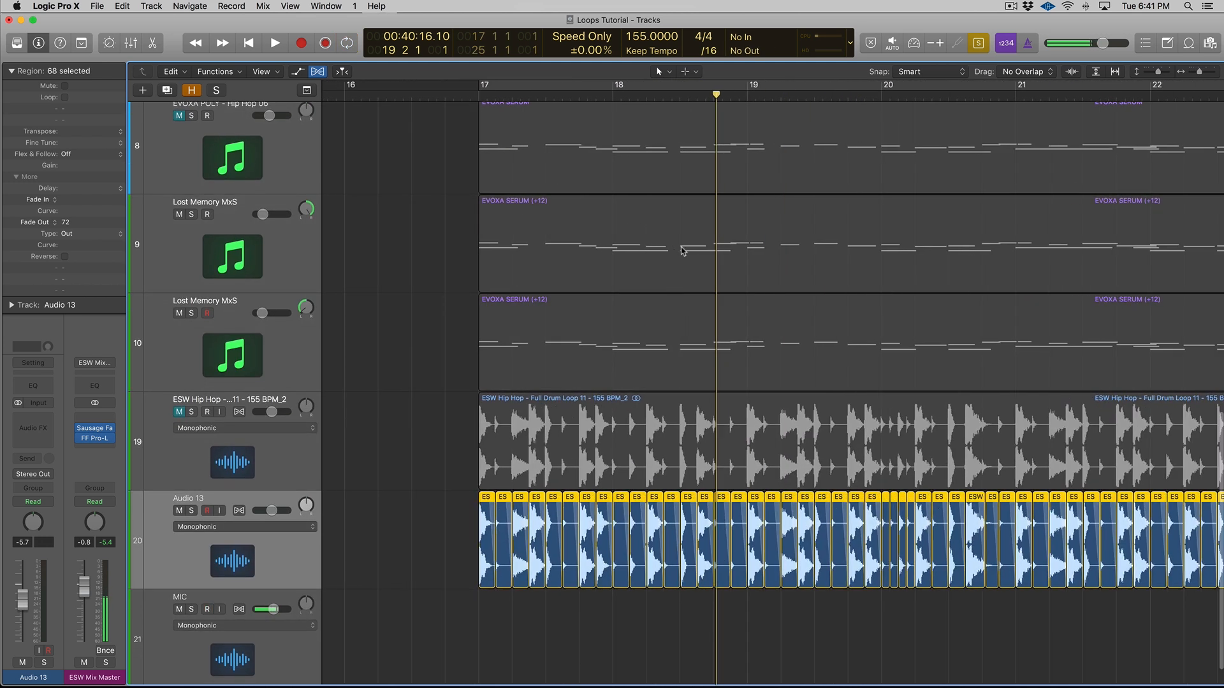
scroll(682, 251, down, 5)
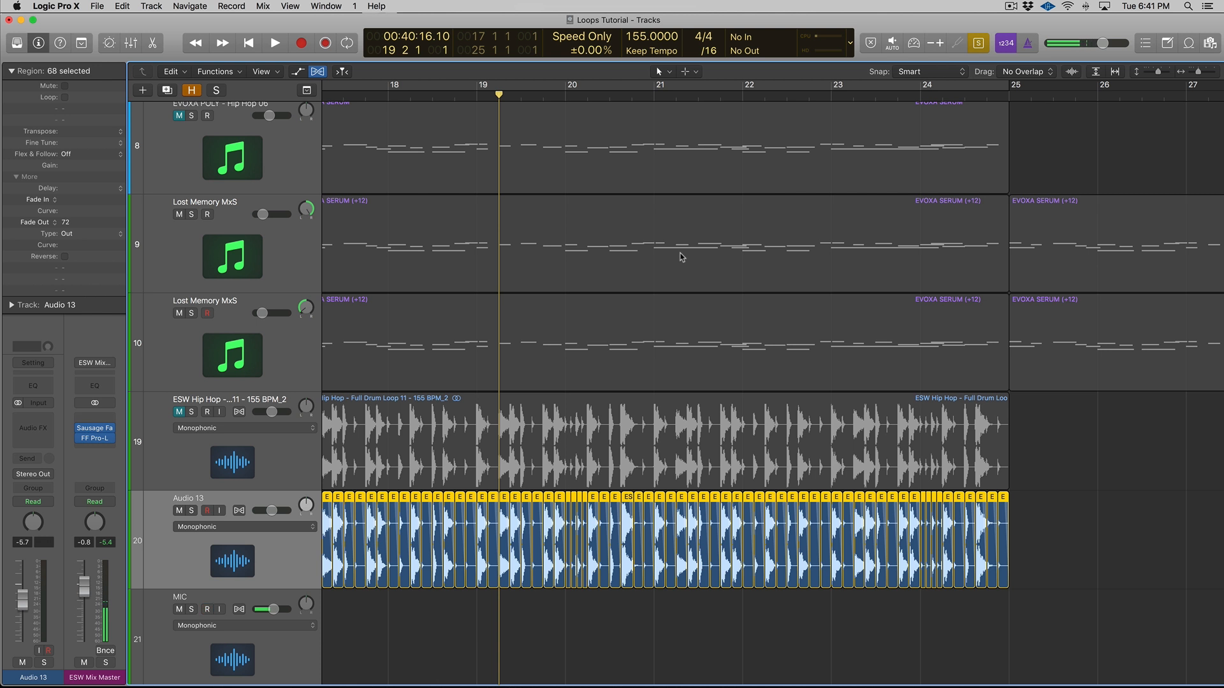
- Bounce the soloed slices in place onto a new audio track and play back the bounced drum loop
key(ctrl+b)
key(Return)
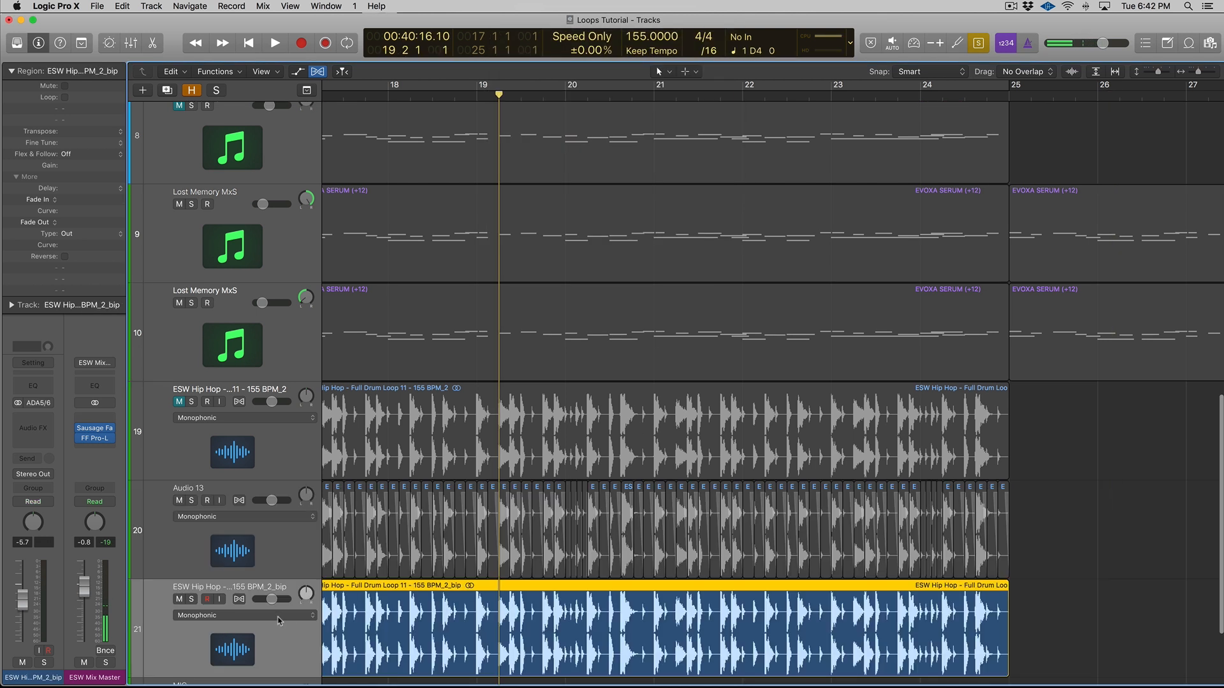
key(space)
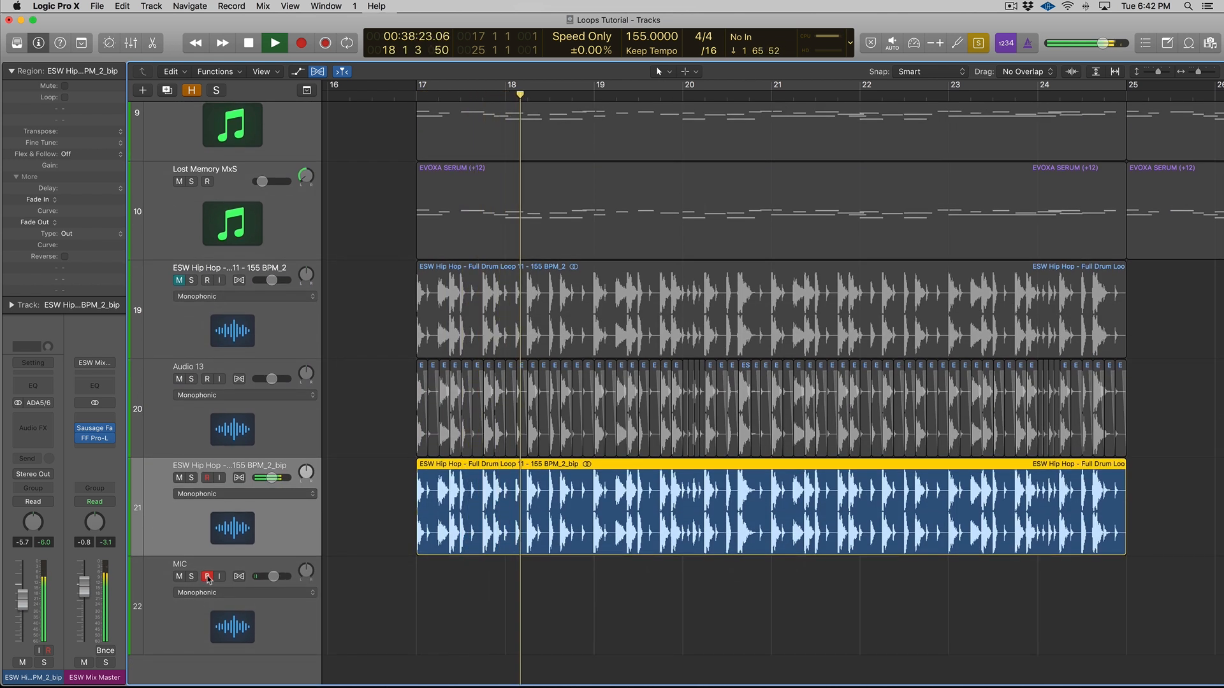
key(space)
key(super+Left)
key(super+Left)
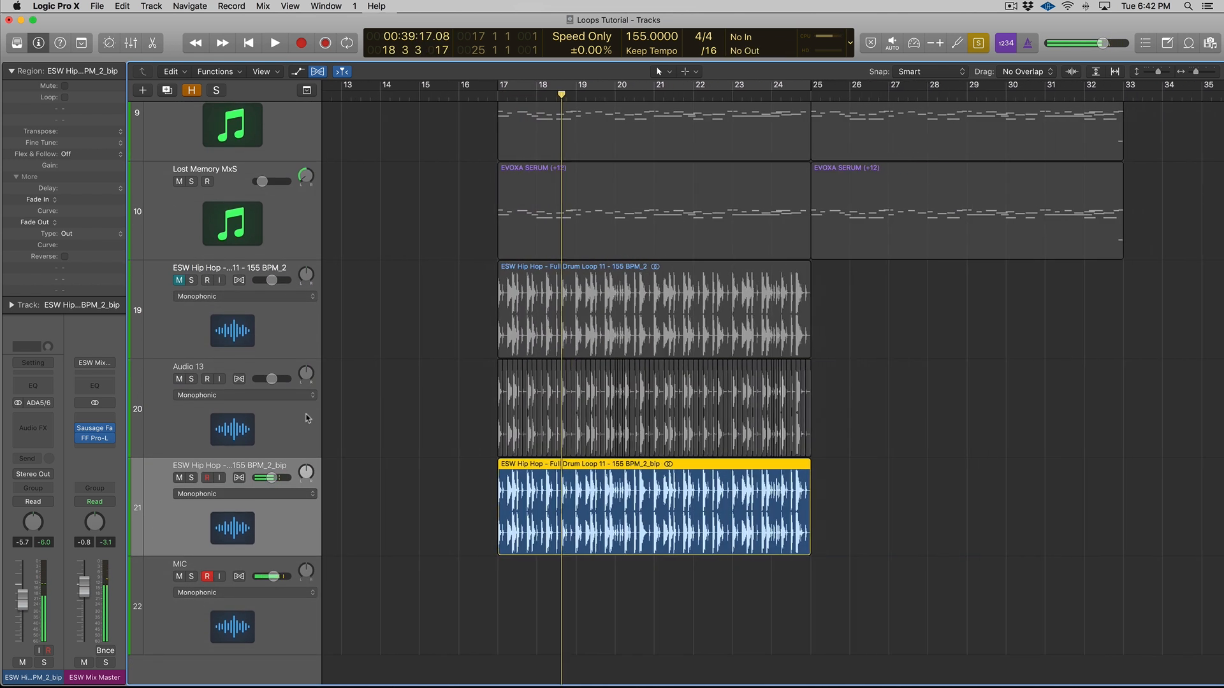
- Delete the Audio 13 track together with its drum slices
click(295, 410)
key(Delete)
key(super+BackSpace)
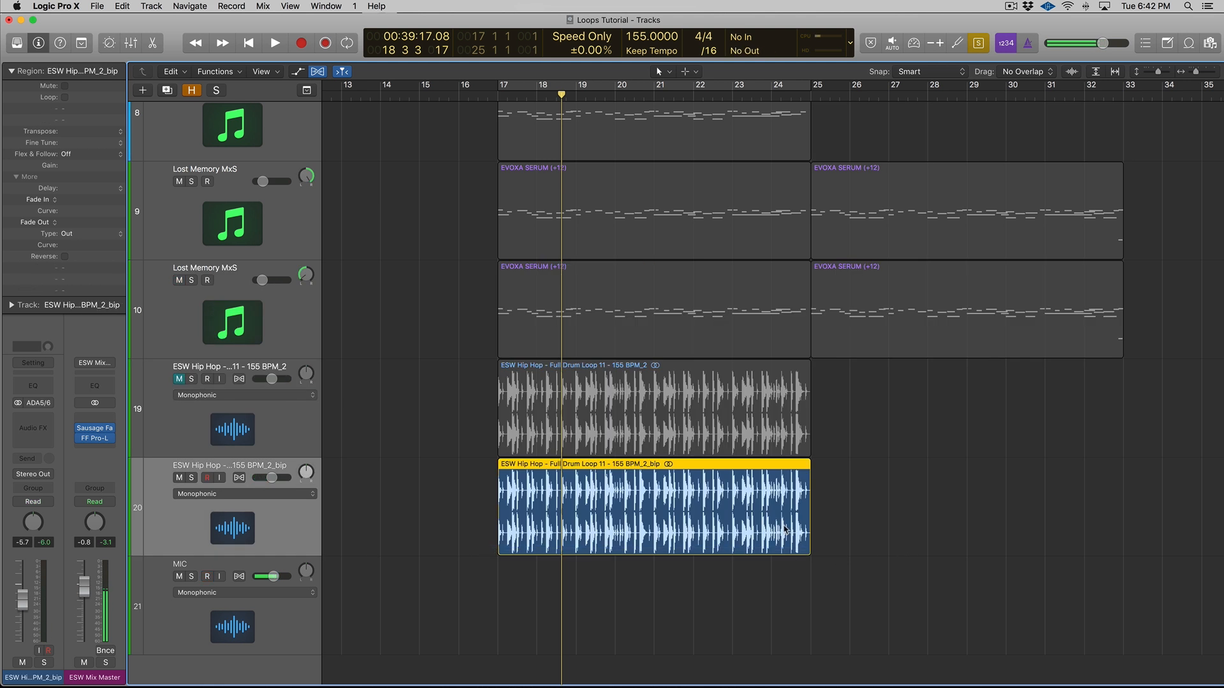
- Slice the bounced drum loop region at its transient markers
key(super+Right)
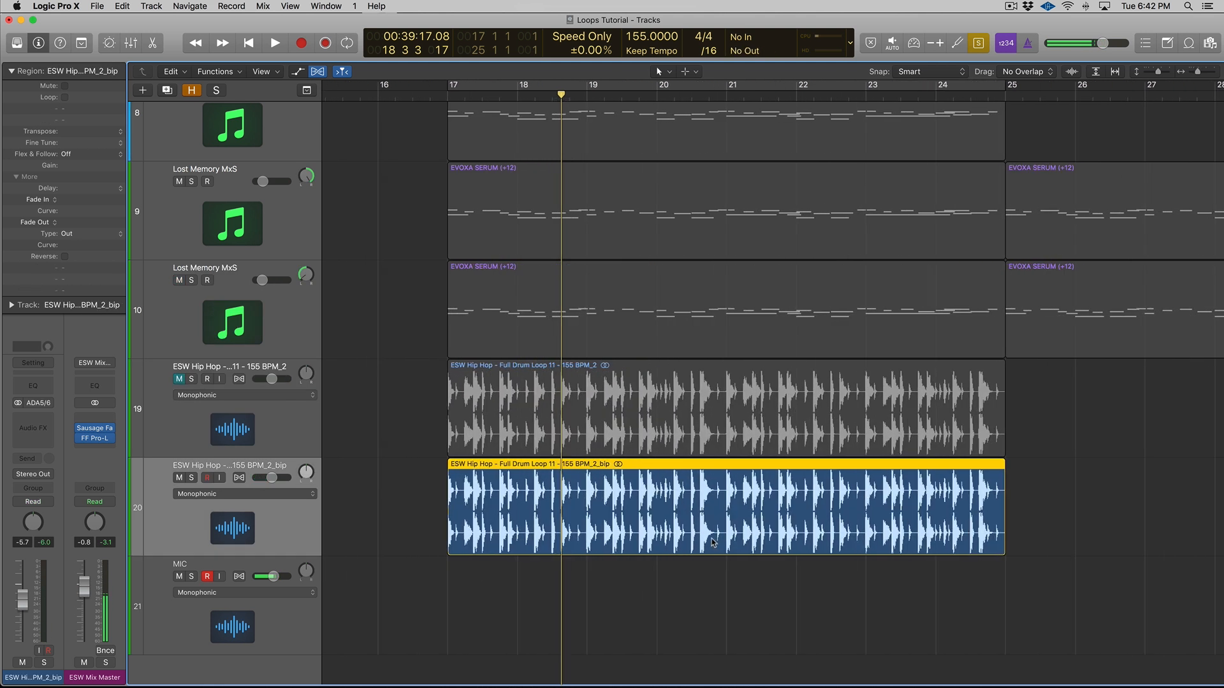
right_click(550, 472)
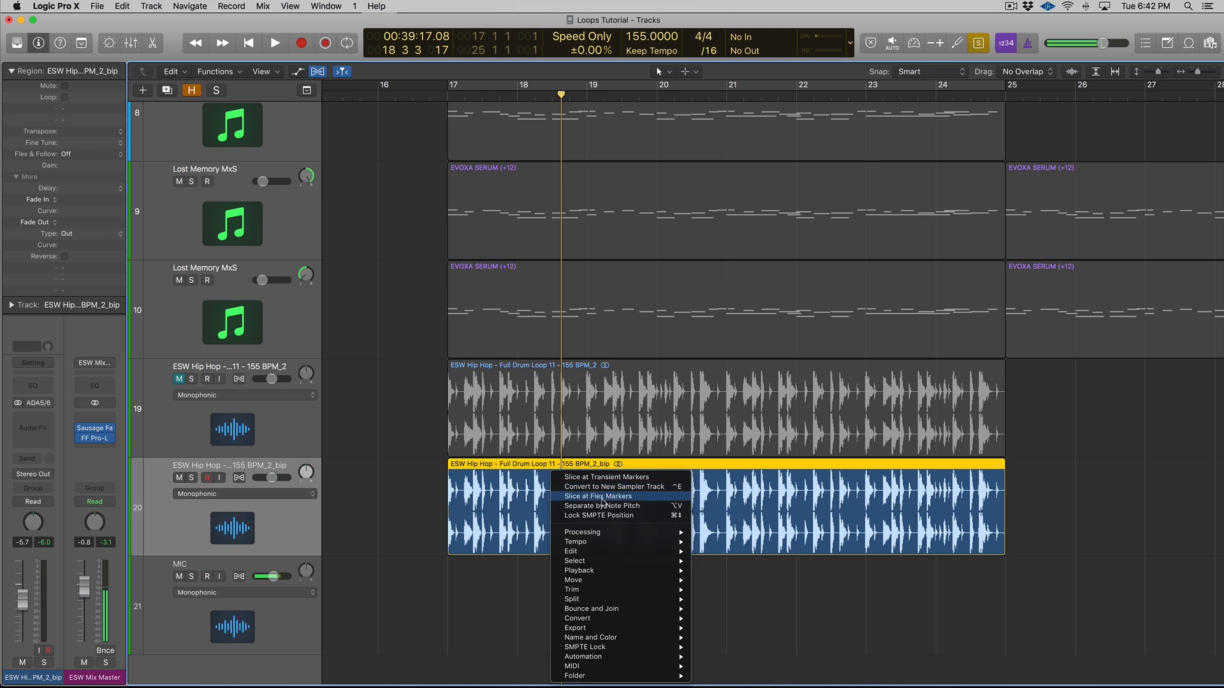
click(617, 478)
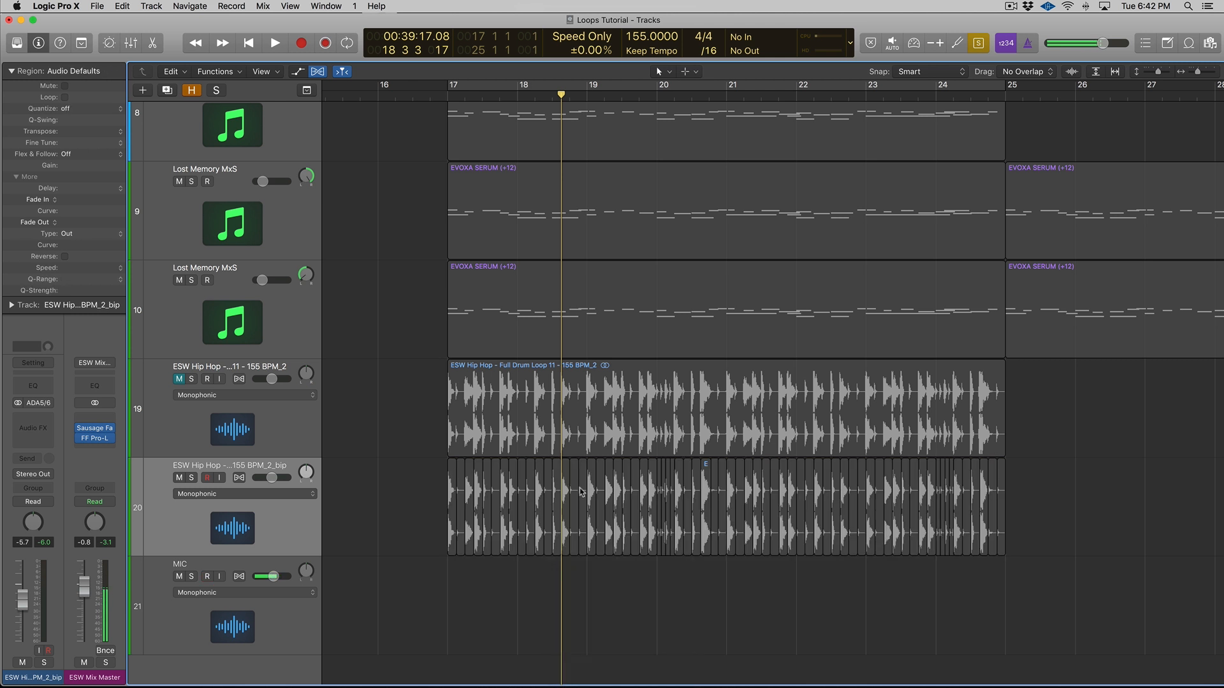
- Select all the drum slices on the bounced track and begin converting them to a new sampler track
drag(1091, 535, 427, 498)
right_click(458, 475)
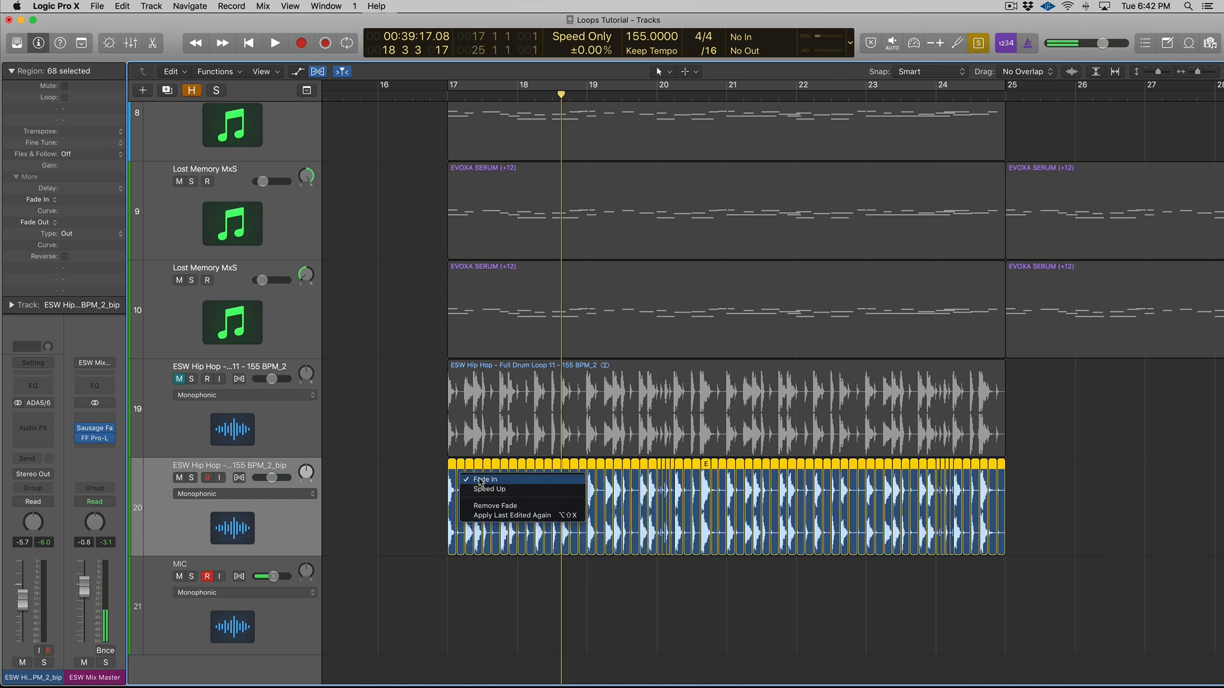
right_click(400, 475)
click(579, 489)
key(super+Right)
key(super+Right)
key(super+Right)
key(super+Right)
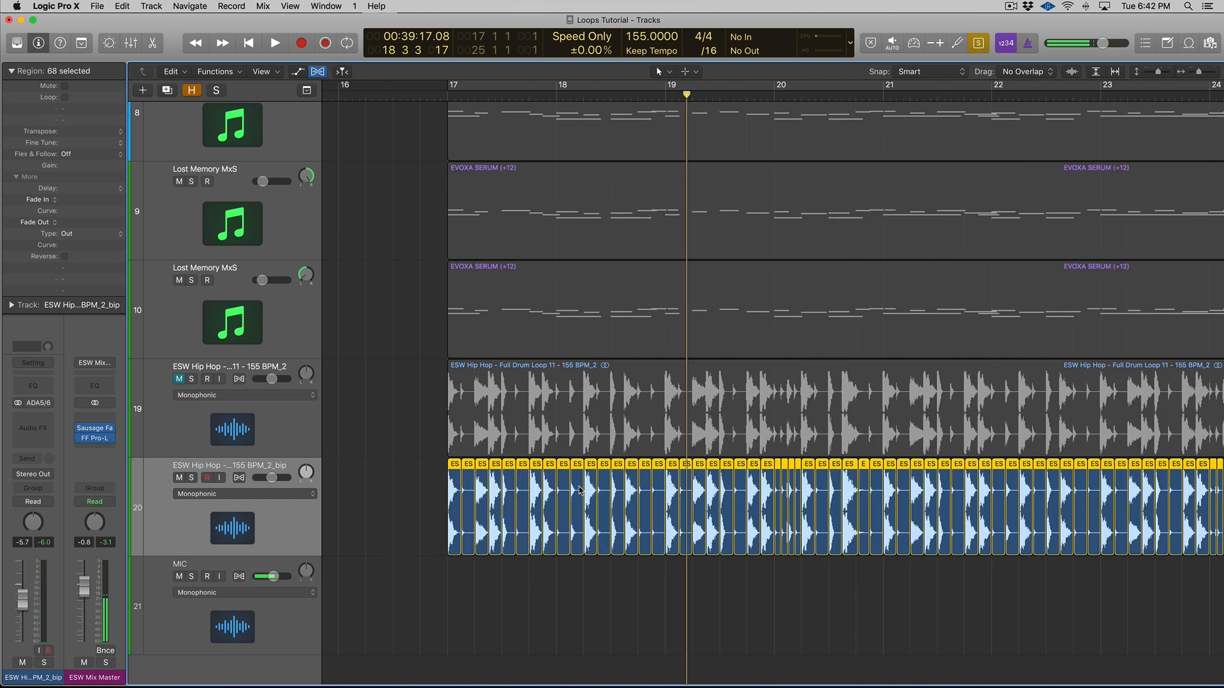
right_click(600, 483)
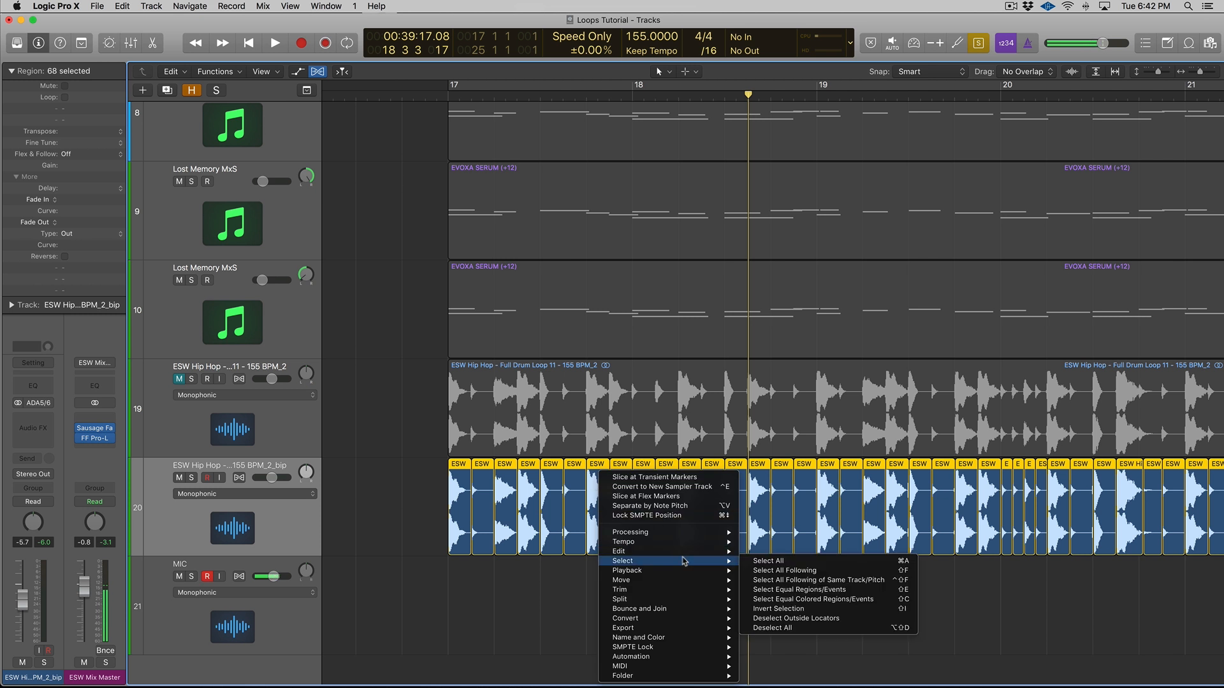
mouse_move(702, 621)
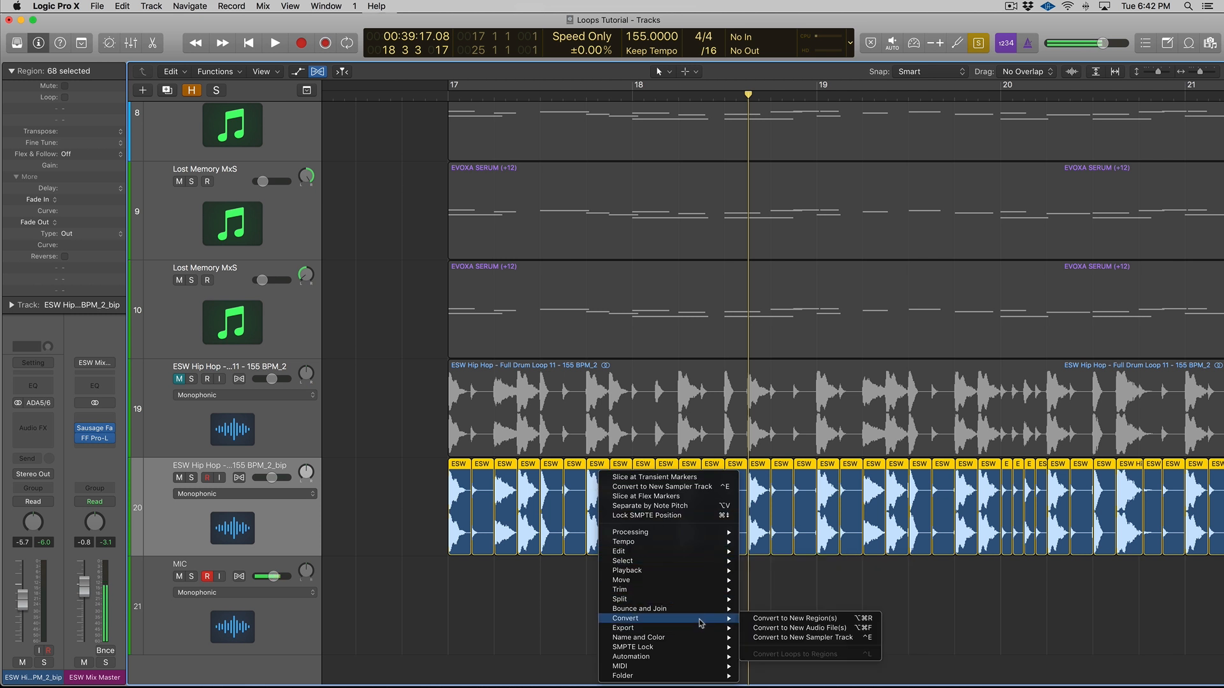
click(837, 638)
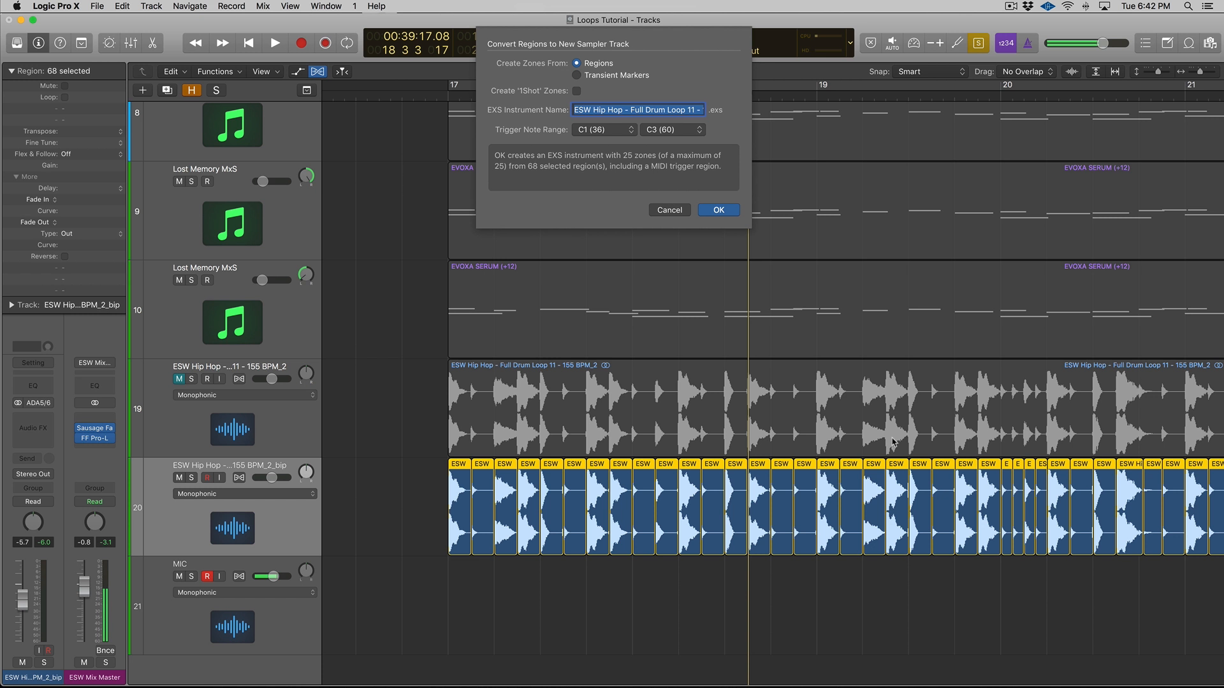
- Extend the trigger note range up to C5 and create the sampler track with zones from regions
click(699, 130)
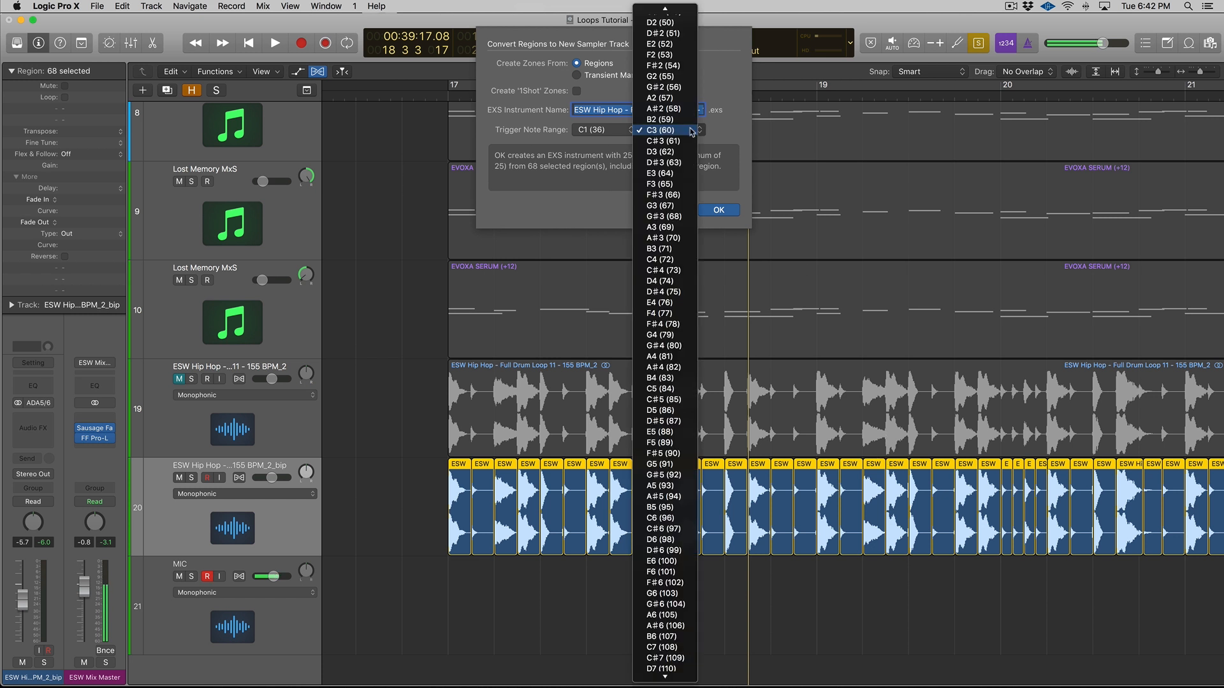
click(679, 388)
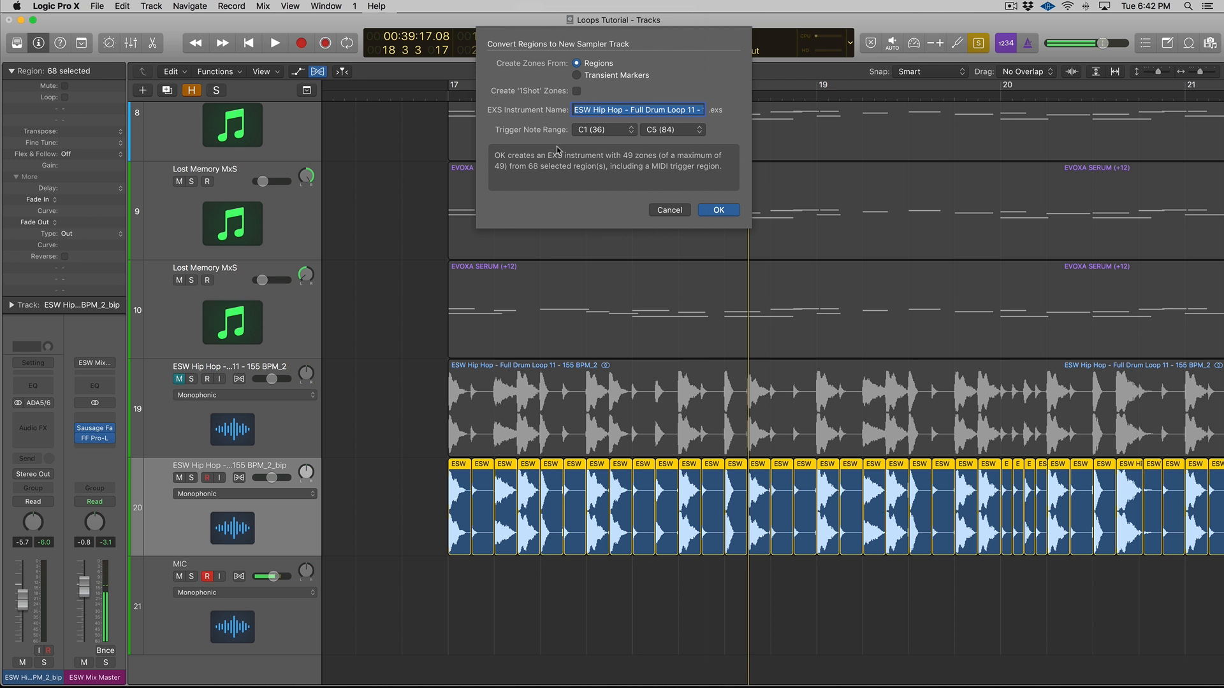
click(719, 210)
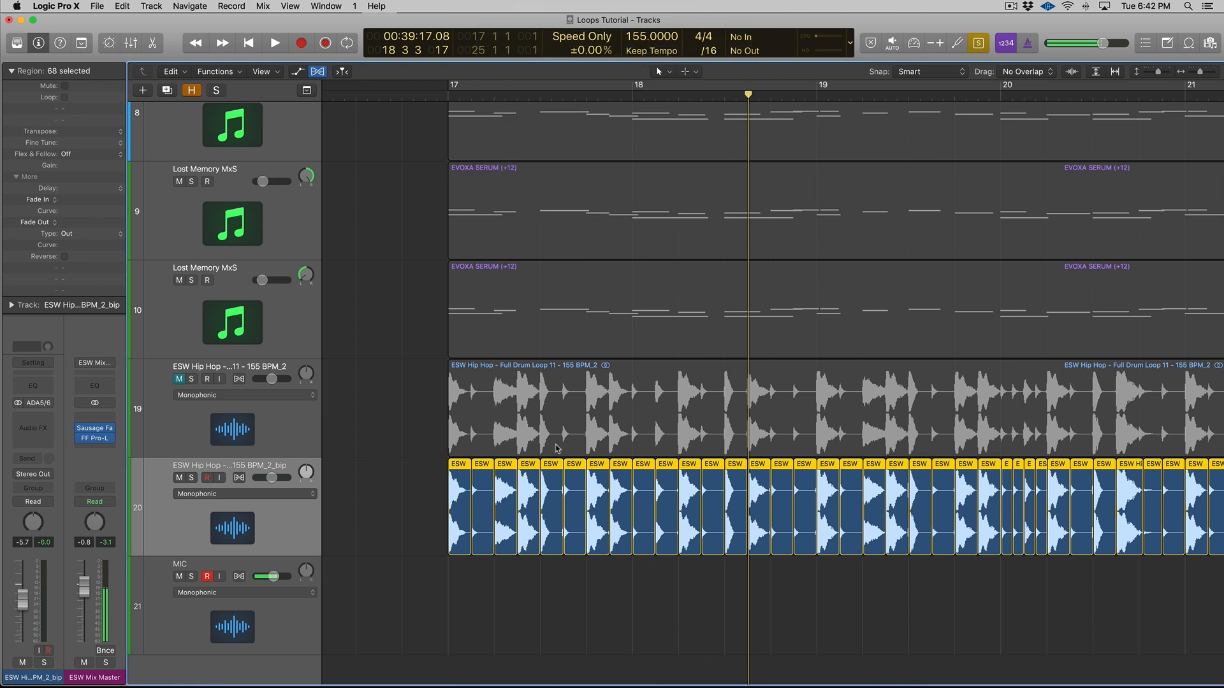
- Play back the new sampler track's MIDI trigger region, stop, and delete the region
click(301, 602)
key(super+Left)
key(super+Left)
key(super+Left)
key(space)
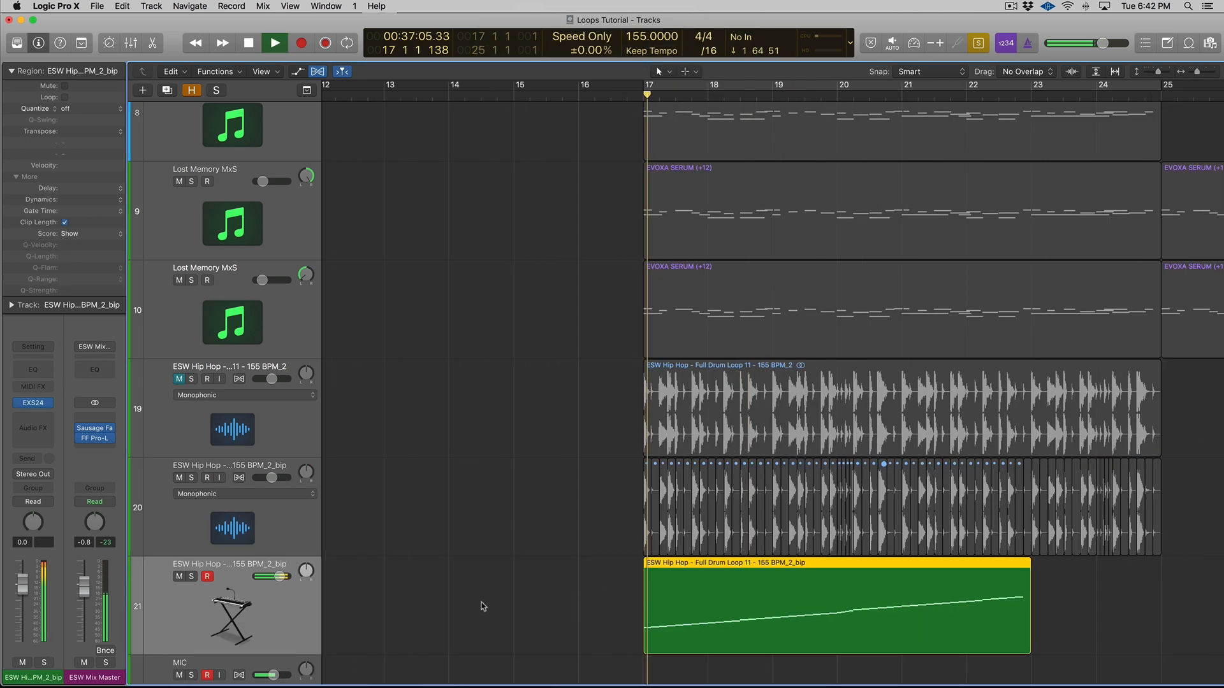
key(space)
key(Delete)
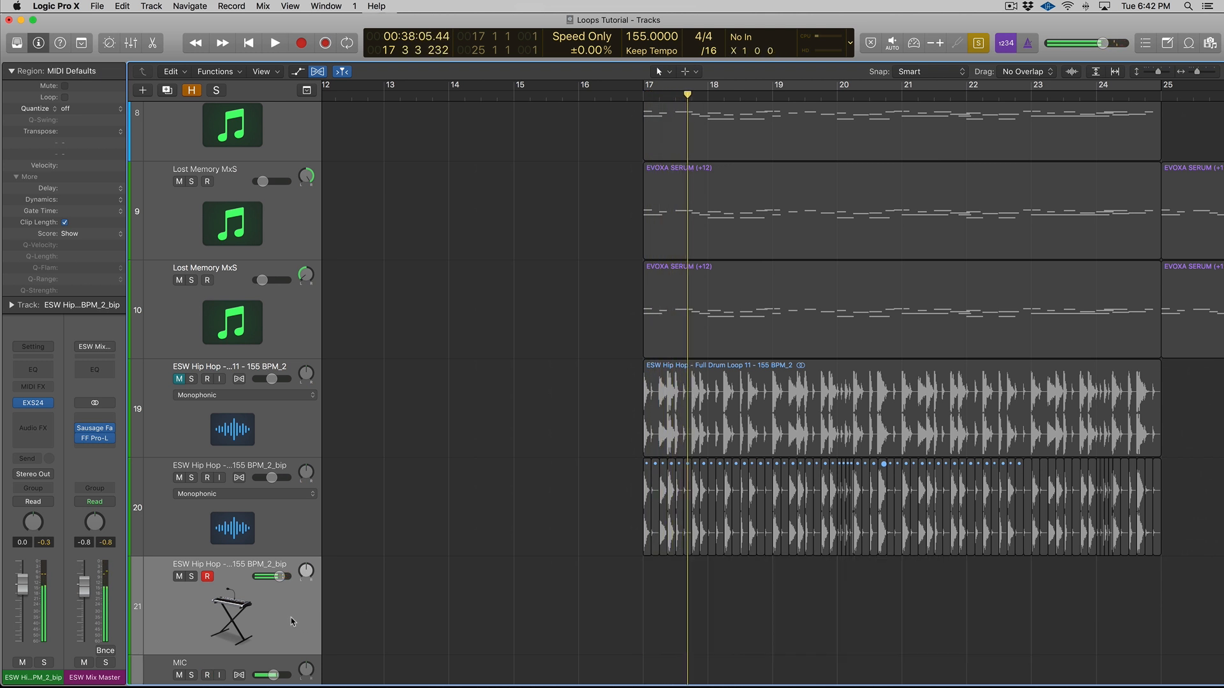
- Turn off solo mode and delete all the drum slices from the bounced loop's audio track
key(ctrl+s)
key(super+Left)
drag(531, 562, 1206, 545)
click(296, 514)
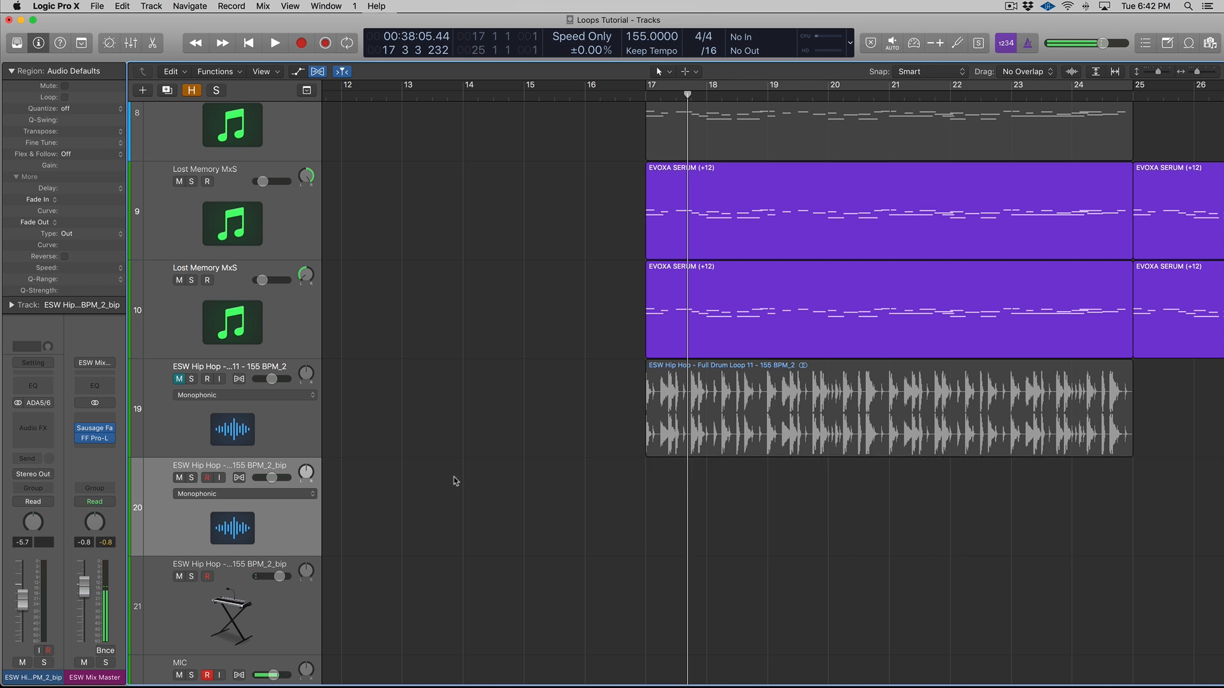
- Set the cycle range from bar 9 to bar 17 and start playback
scroll(499, 410, left, 4)
scroll(491, 357, down, 5)
scroll(487, 286, left, 3)
scroll(486, 278, down, 1)
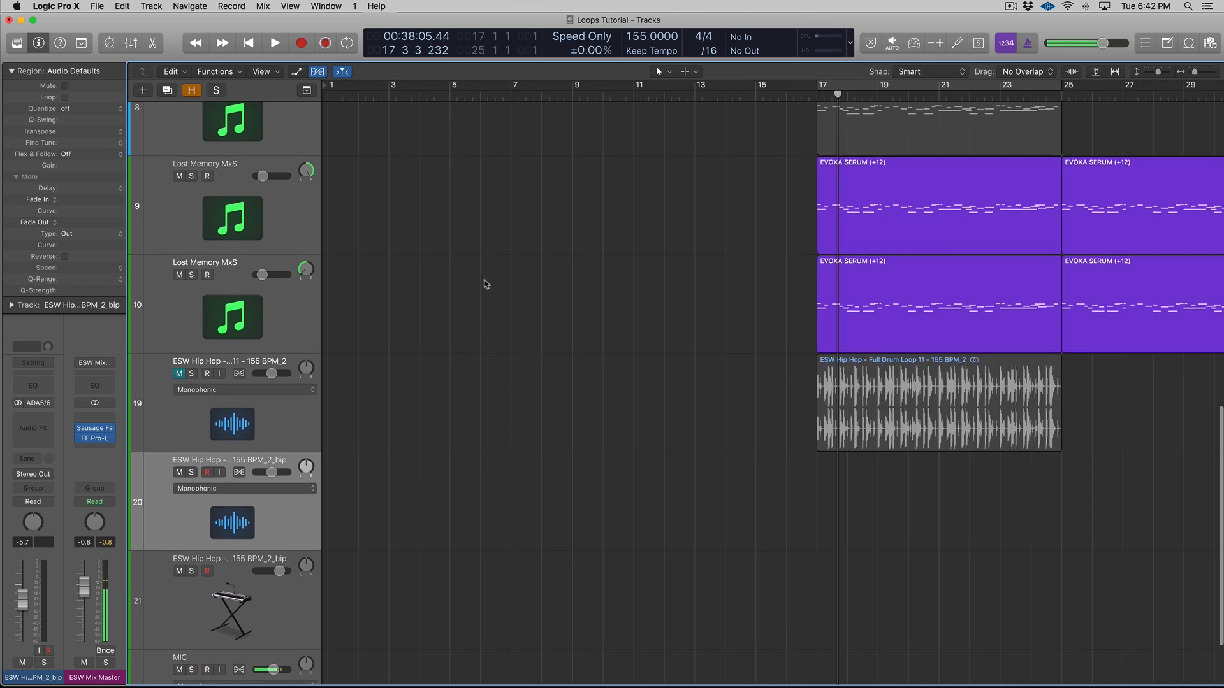
key(super+Up)
key(super+Up)
key(super+Up)
key(super+Up)
key(super+Up)
key(super+Left)
key(super+Left)
key(super+Left)
key(super+Left)
drag(471, 87, 610, 88)
key(super+Right)
key(super+Right)
key(super+Right)
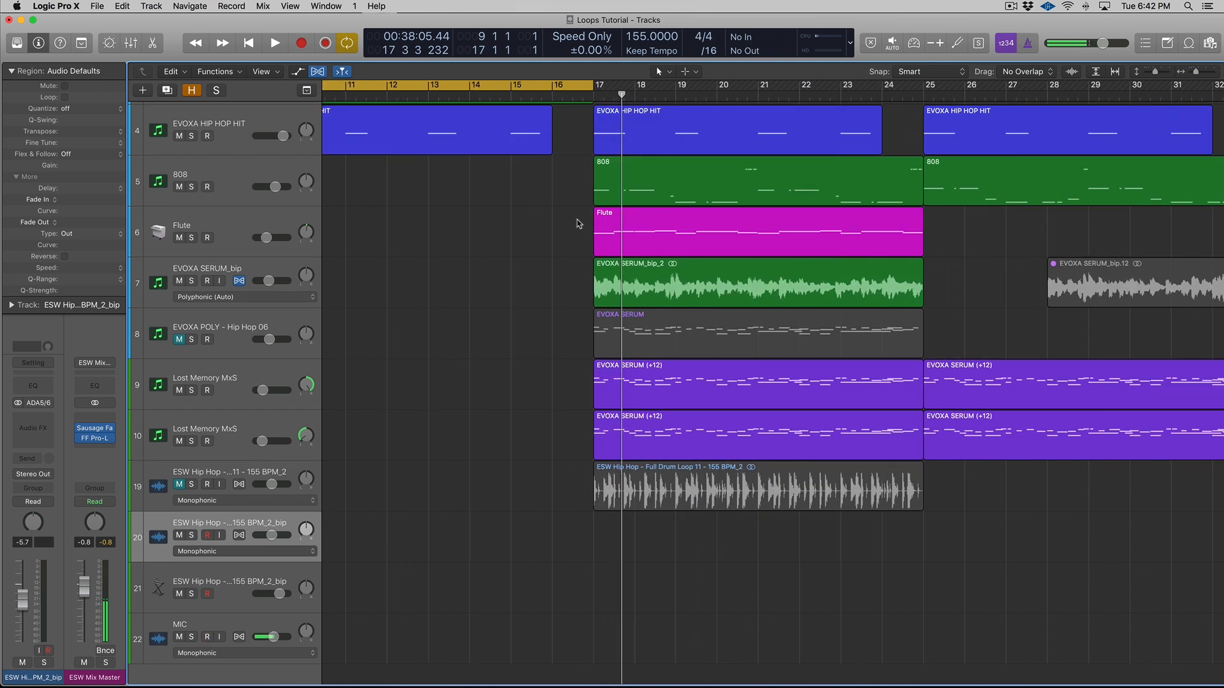
key(space)
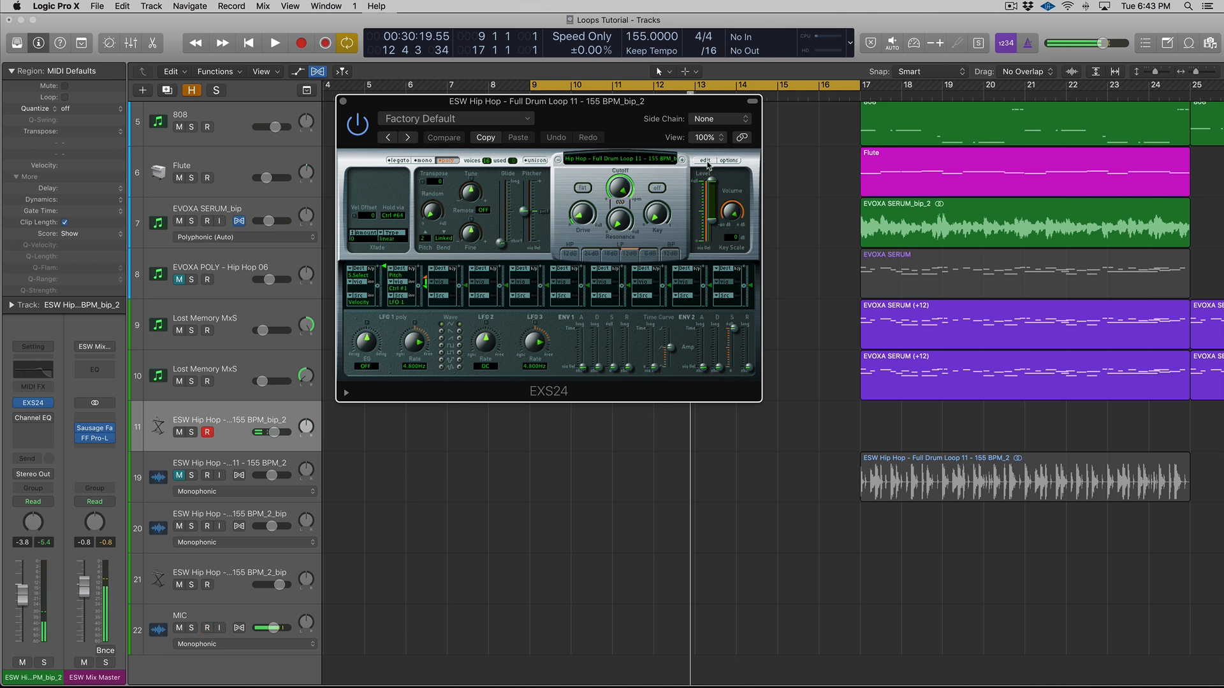
- Open the EXS24 instrument editor and apply a Fade Out to the audio file of the C1 zone
click(706, 161)
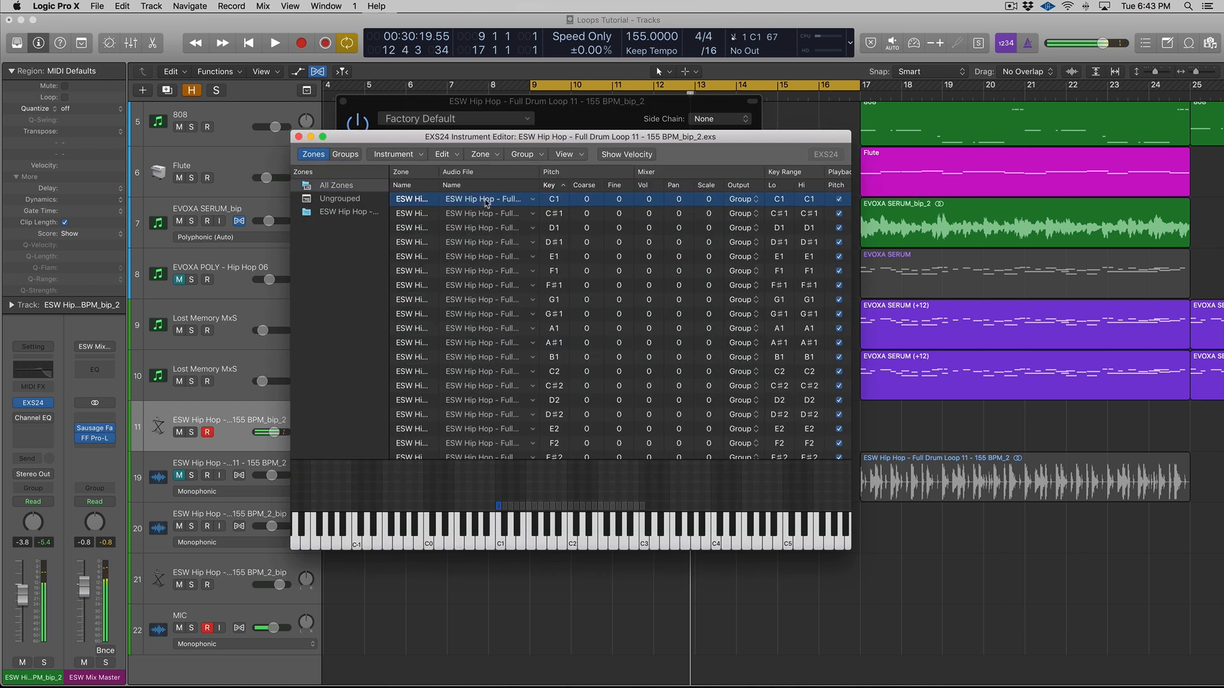
double_click(487, 203)
click(375, 172)
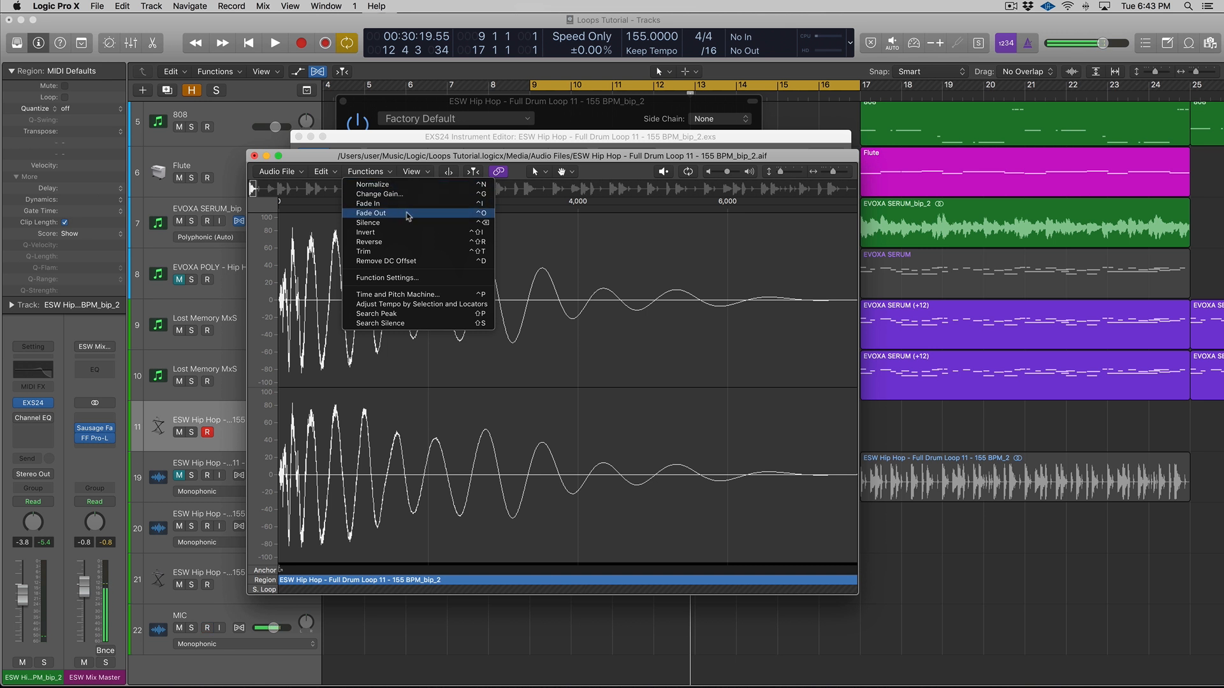
click(406, 214)
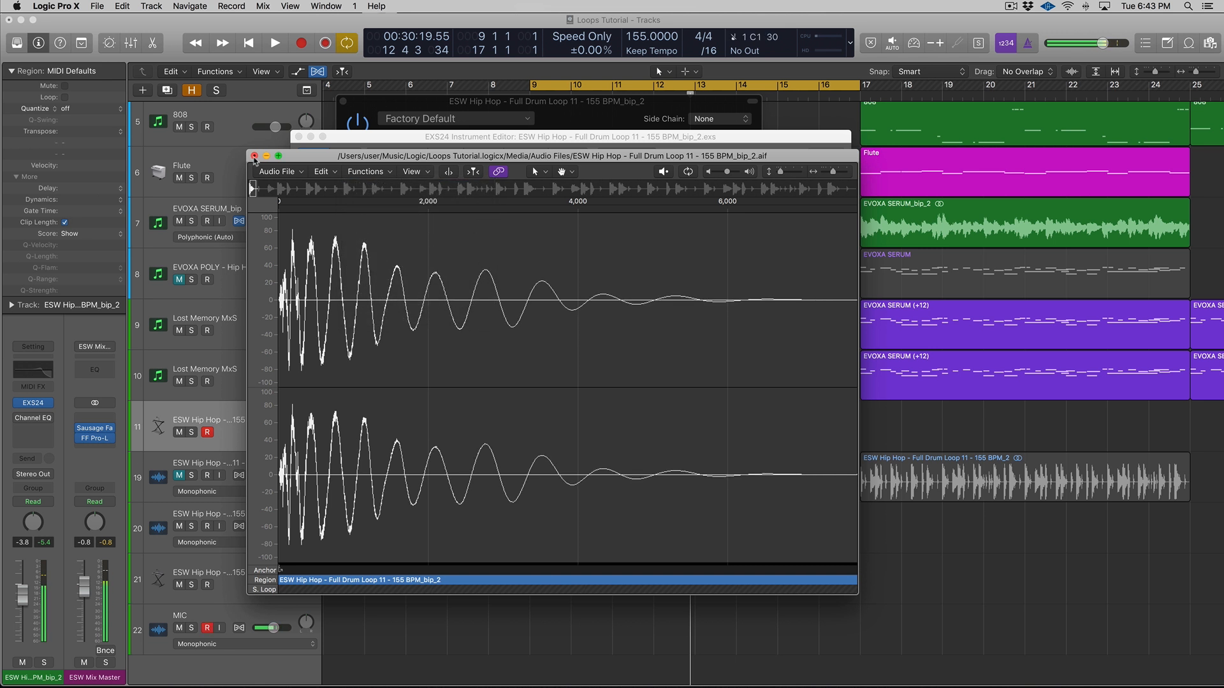
click(253, 156)
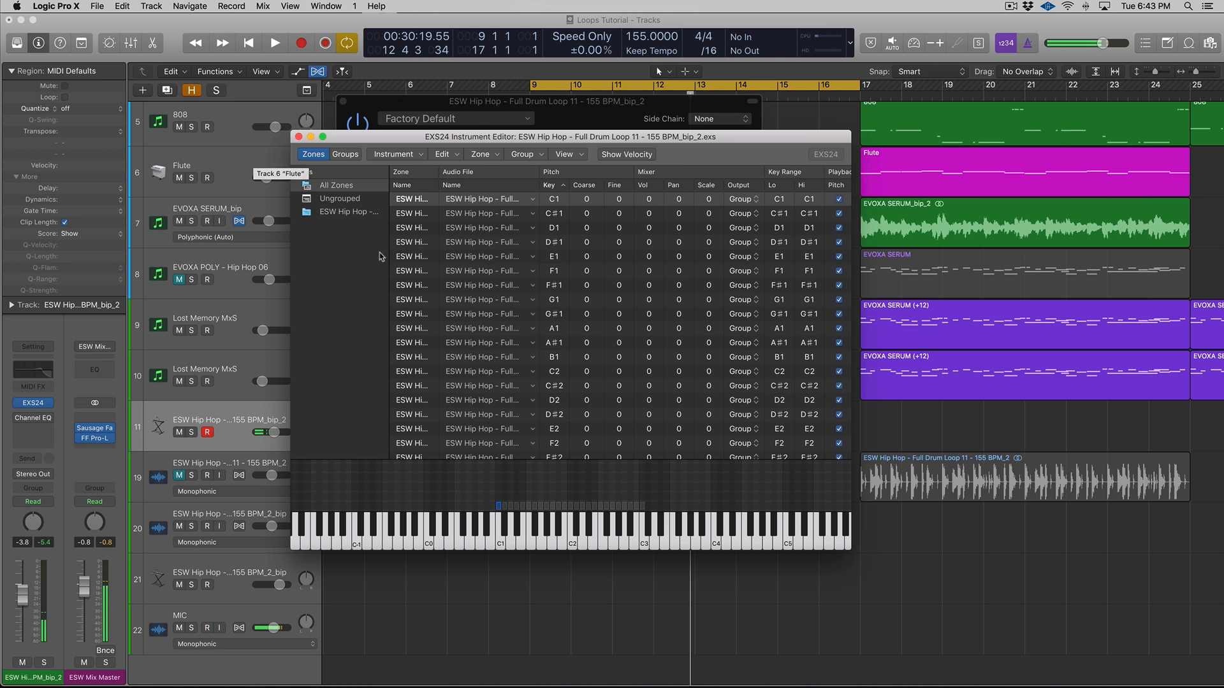
- Look through the drum slice zones in the EXS24 instrument editor, and close the editor and sampler windows
scroll(501, 297, up, 2)
scroll(501, 296, down, 1)
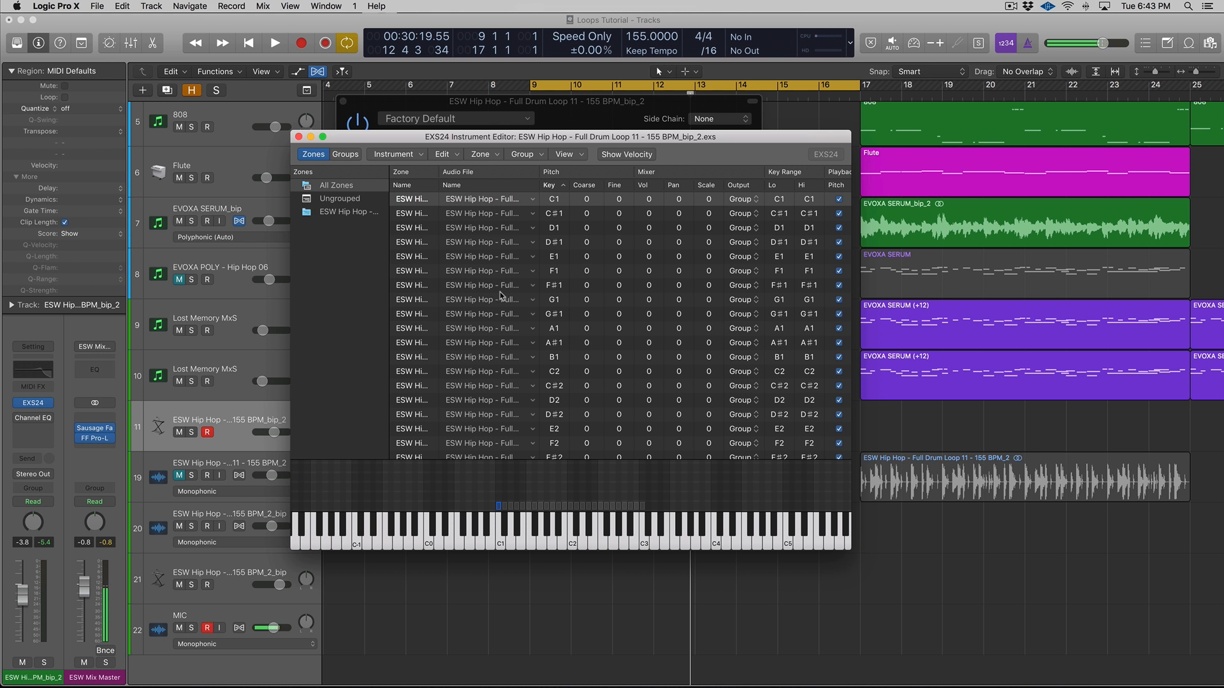
click(501, 297)
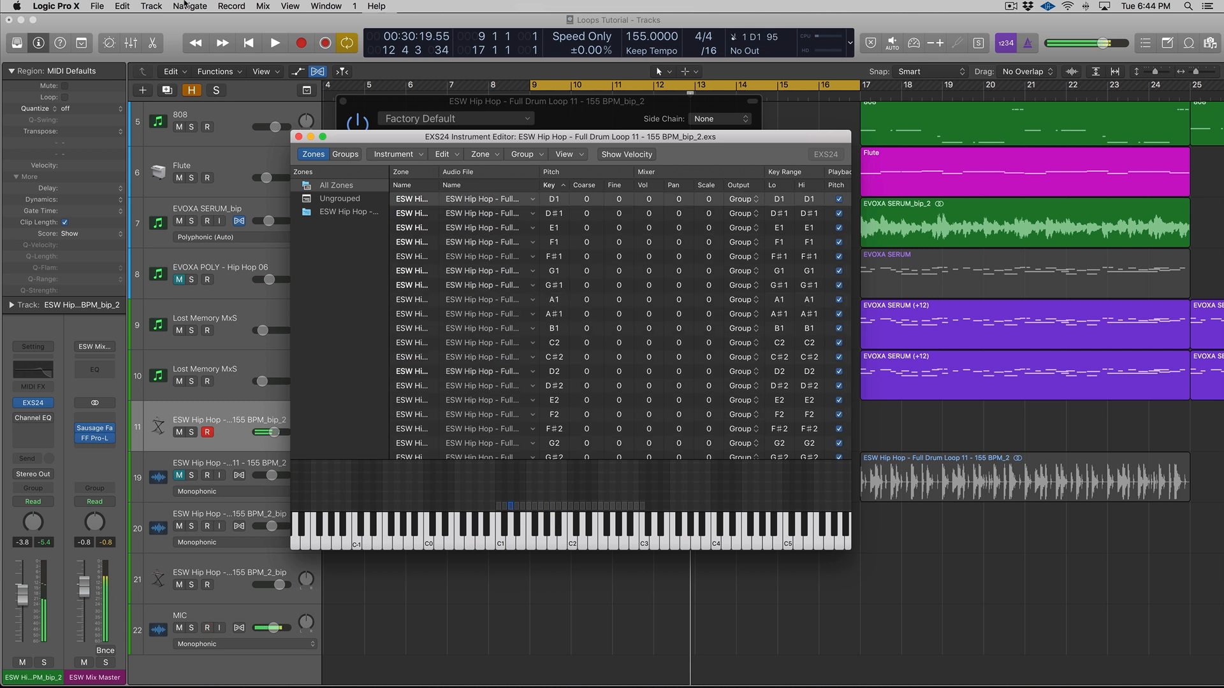
click(298, 137)
click(343, 101)
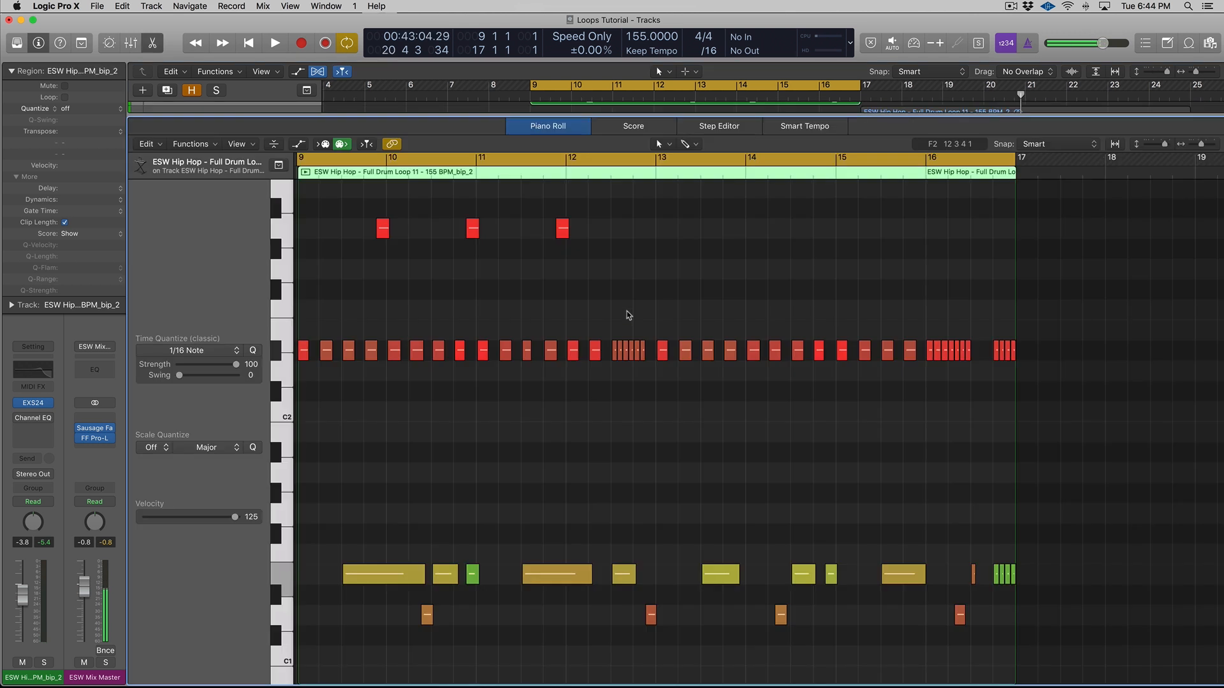
- Play back the rearranged drum pattern in the Piano Roll, turn off cycle mode and return to the arrangement
key(super+Up)
key(super+Up)
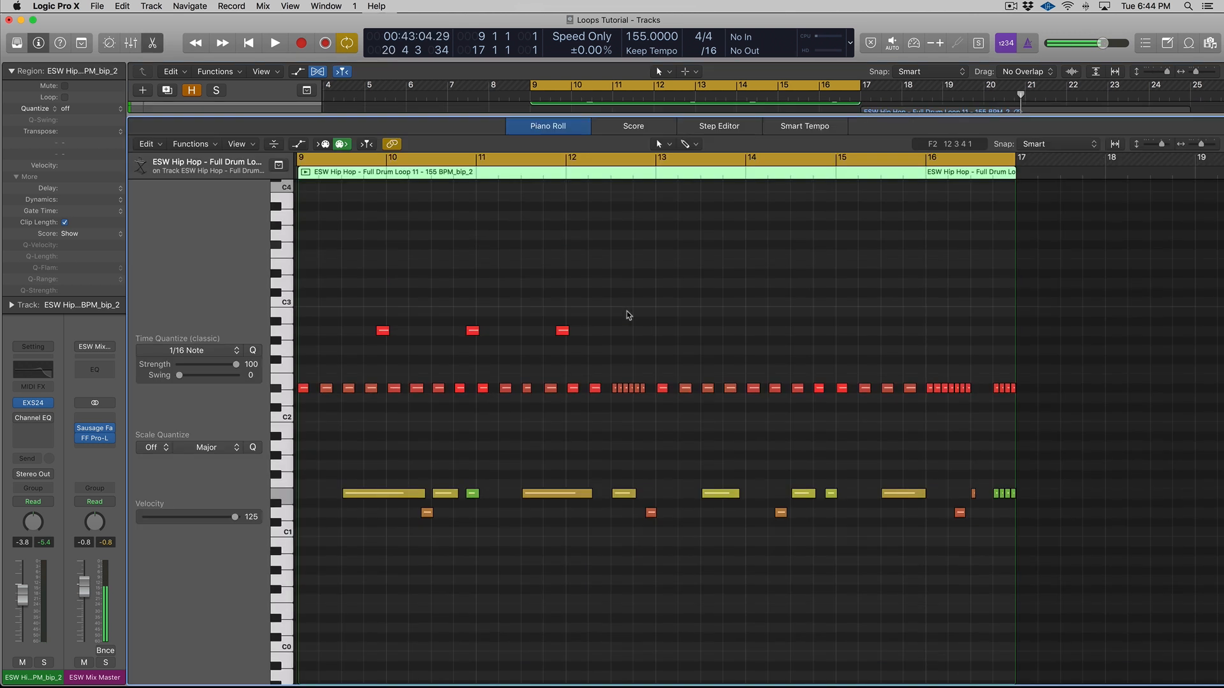
key(space)
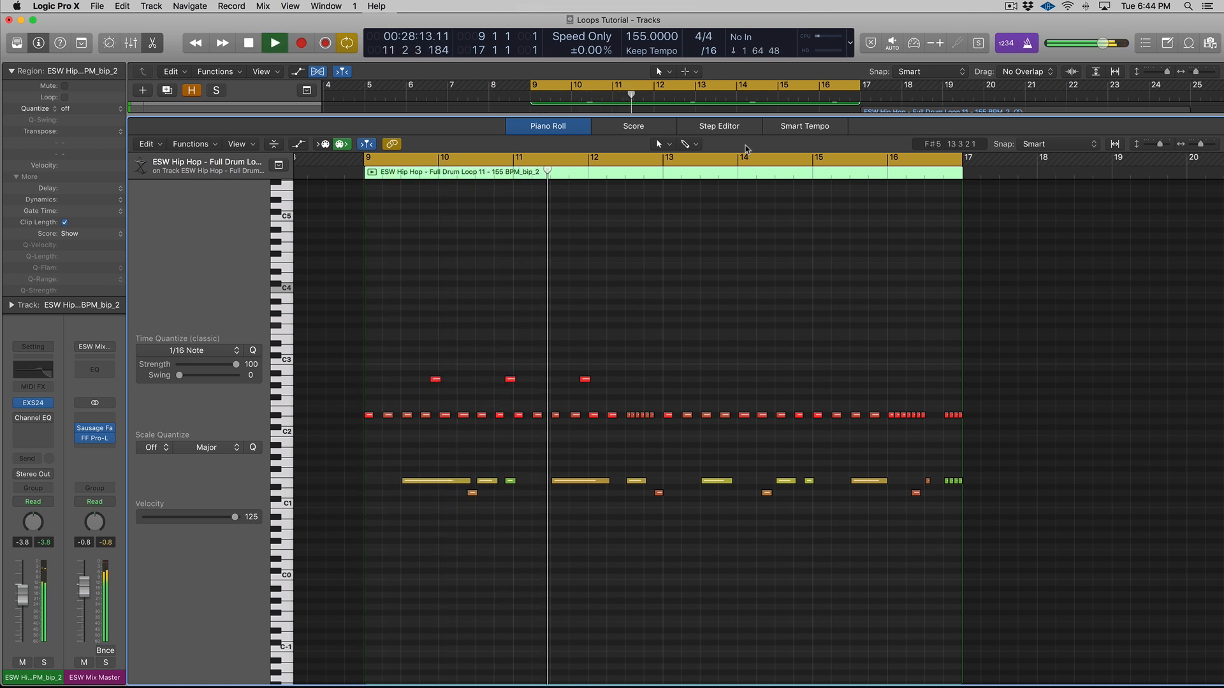
key(c)
key(x)
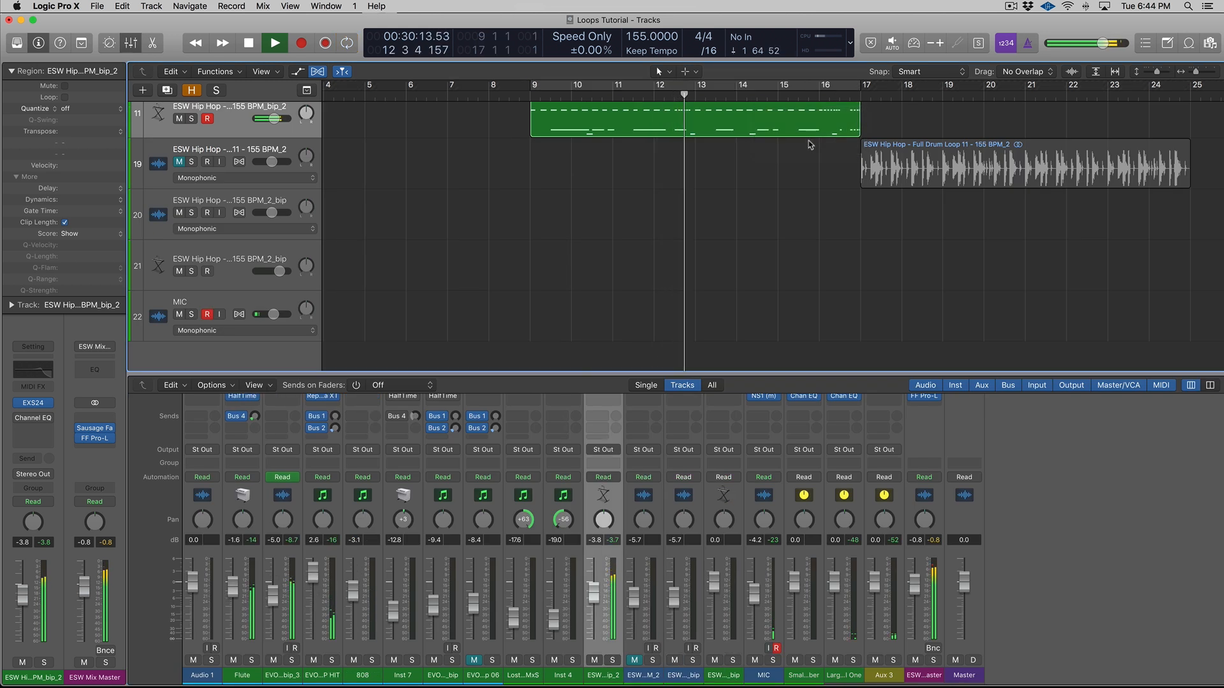
key(x)
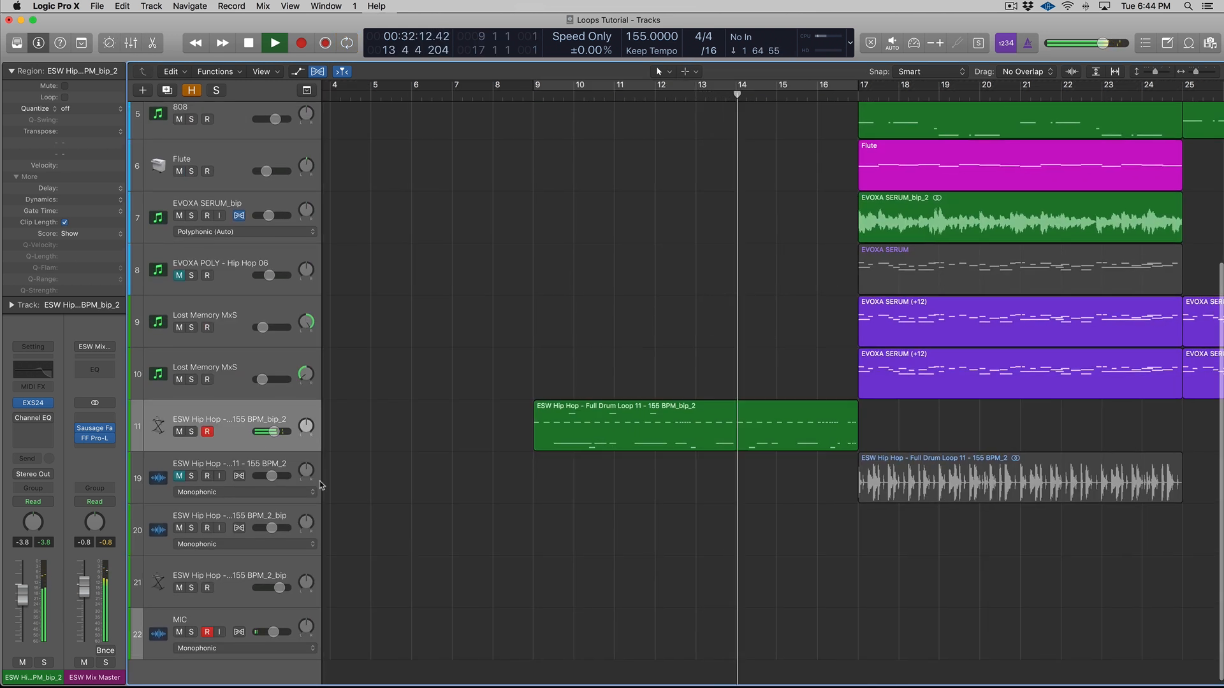
- Unmute the original drum loop on track 19, set the sampler track's volume to -3.0 dB and stop playback
click(178, 477)
key(super+Down)
drag(277, 439, 282, 438)
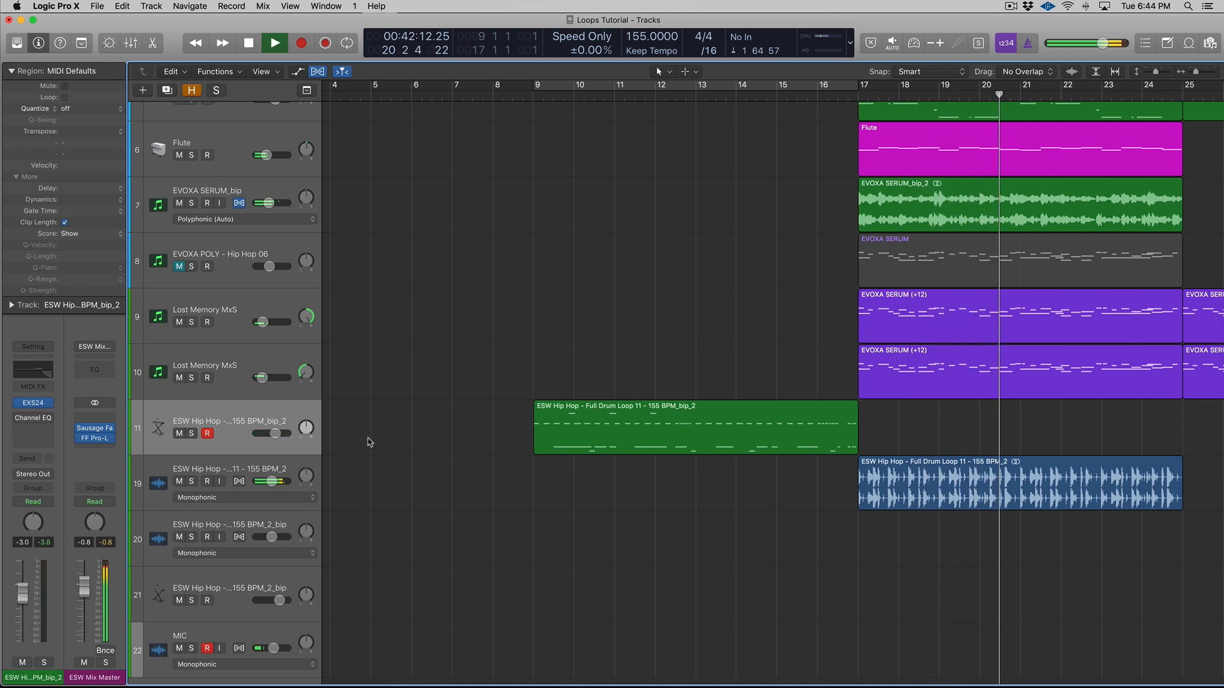
key(space)
drag(985, 564, 710, 455)
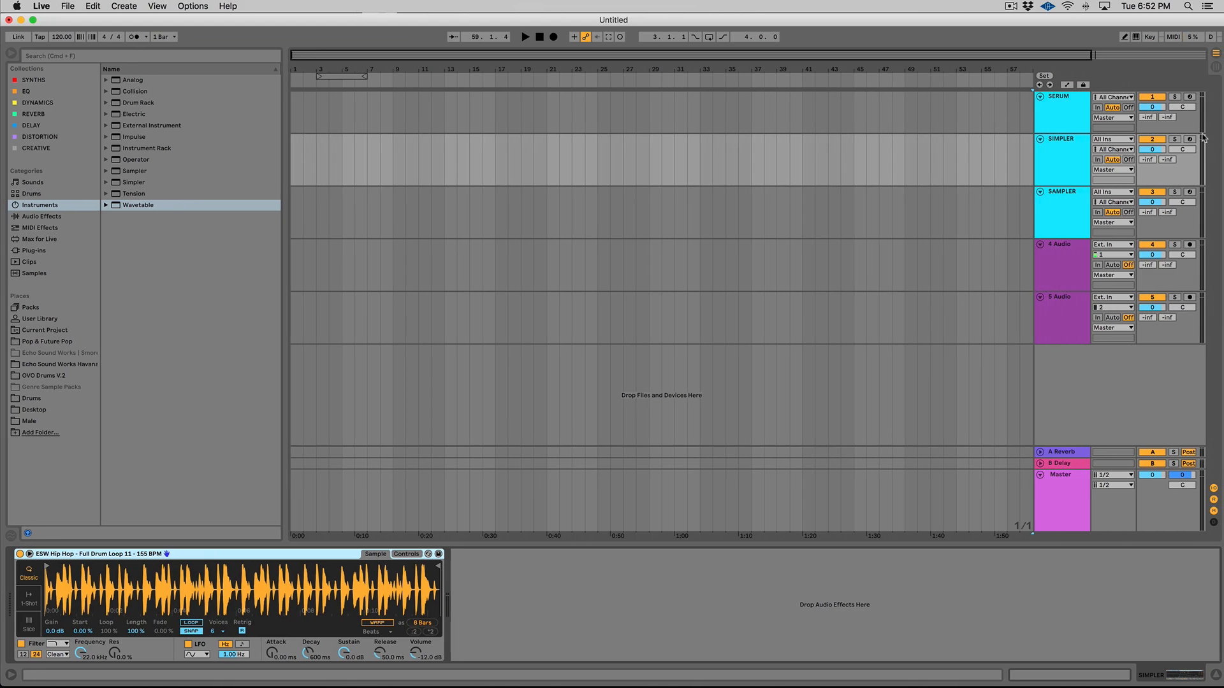
- In Ableton Live, arm the SIMPLER track for recording and set its Simpler to Slice mode
click(1066, 167)
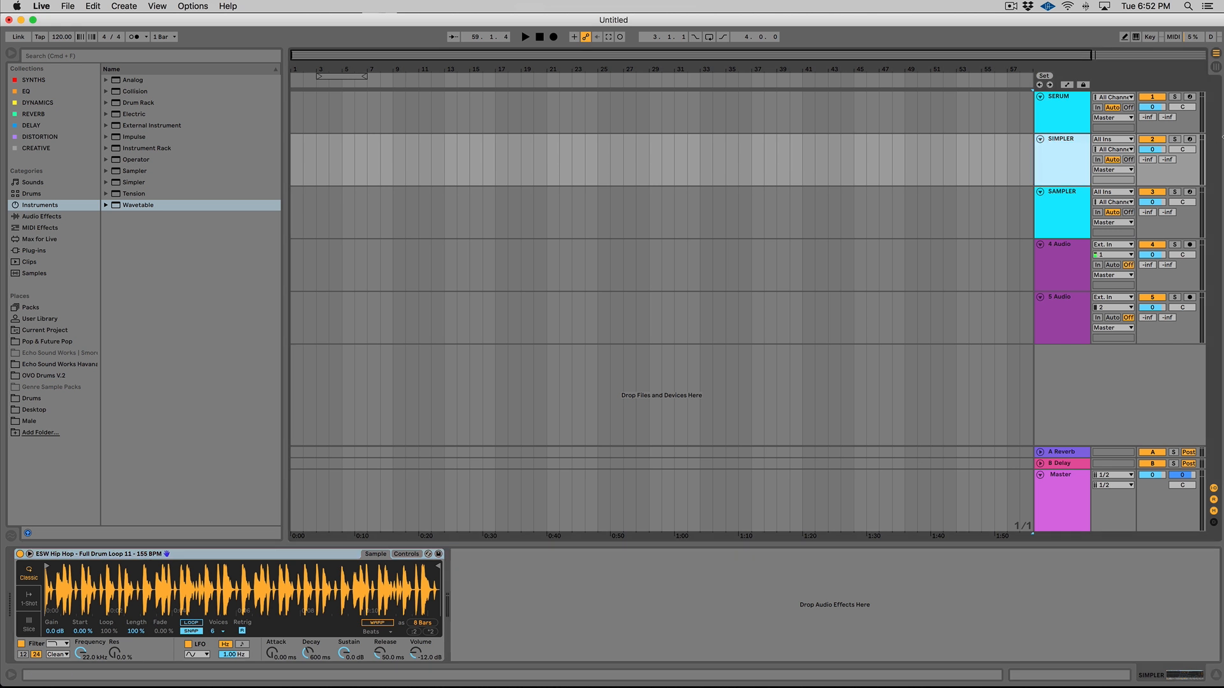
click(1191, 139)
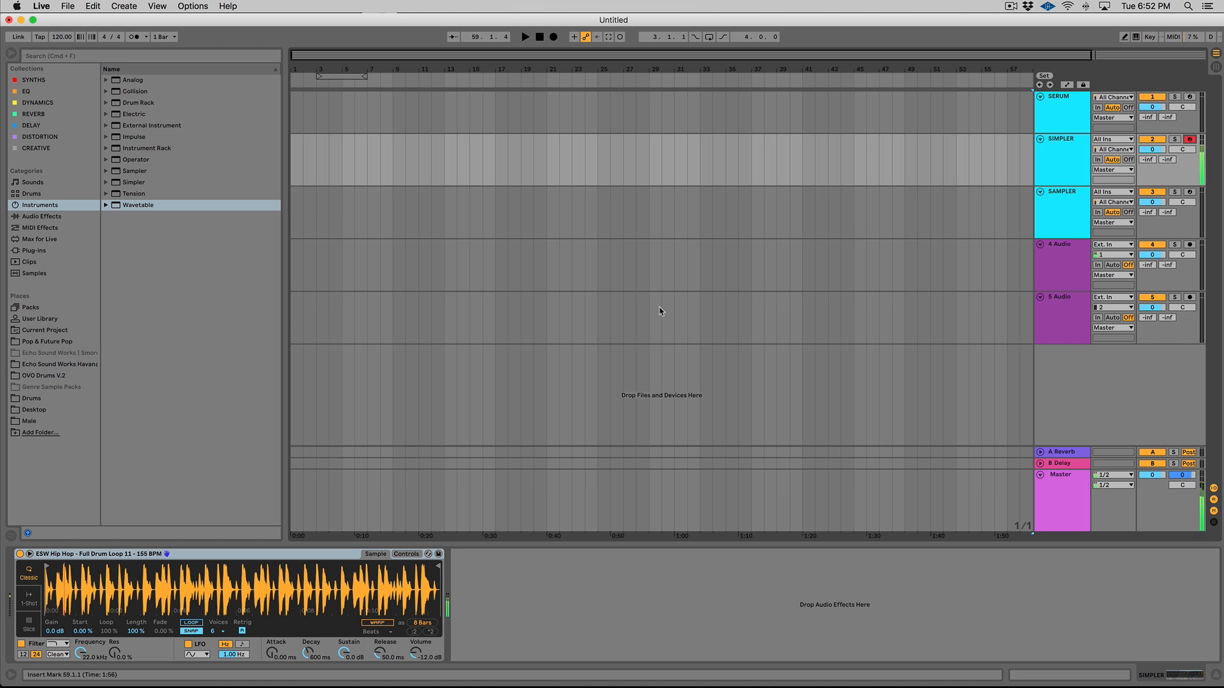
click(29, 626)
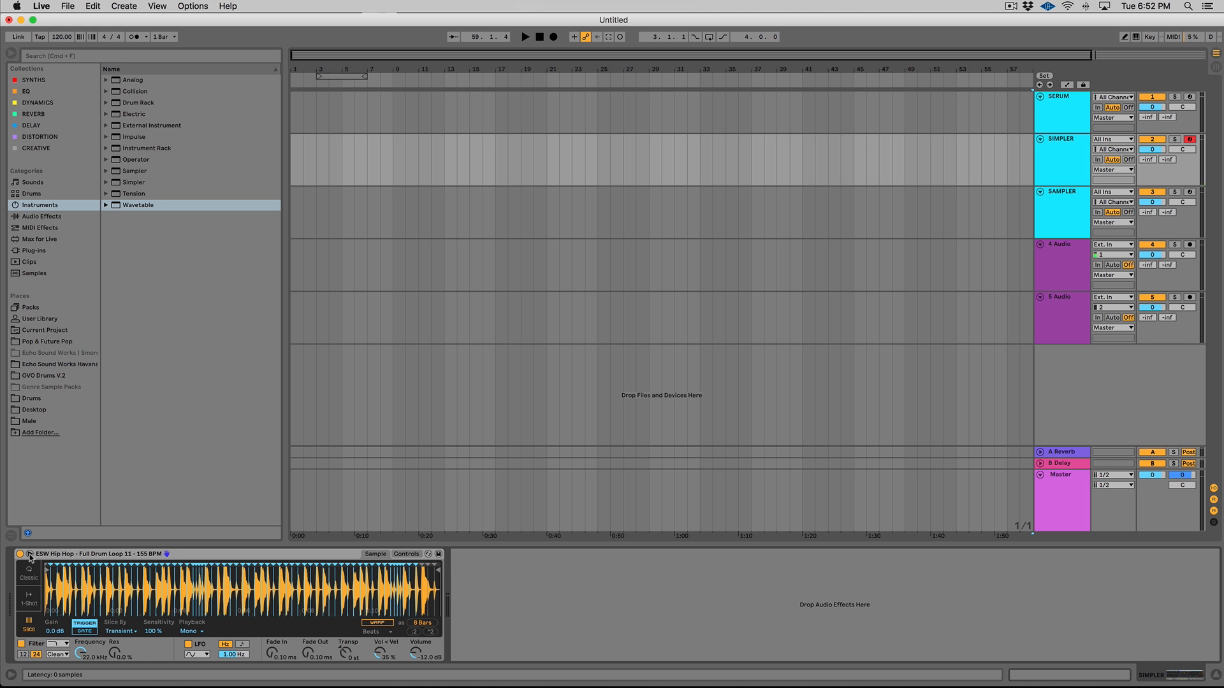
- Expand the Simpler's sample display and slice the drum loop to a Drum Rack
click(30, 555)
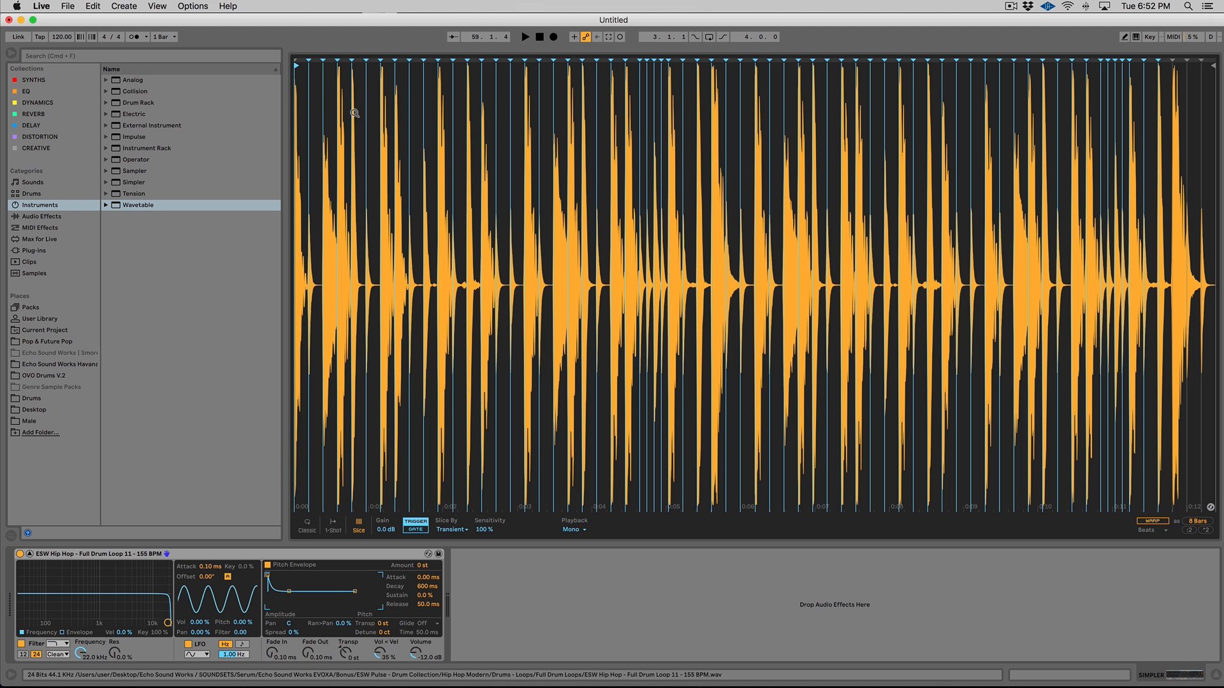
right_click(302, 124)
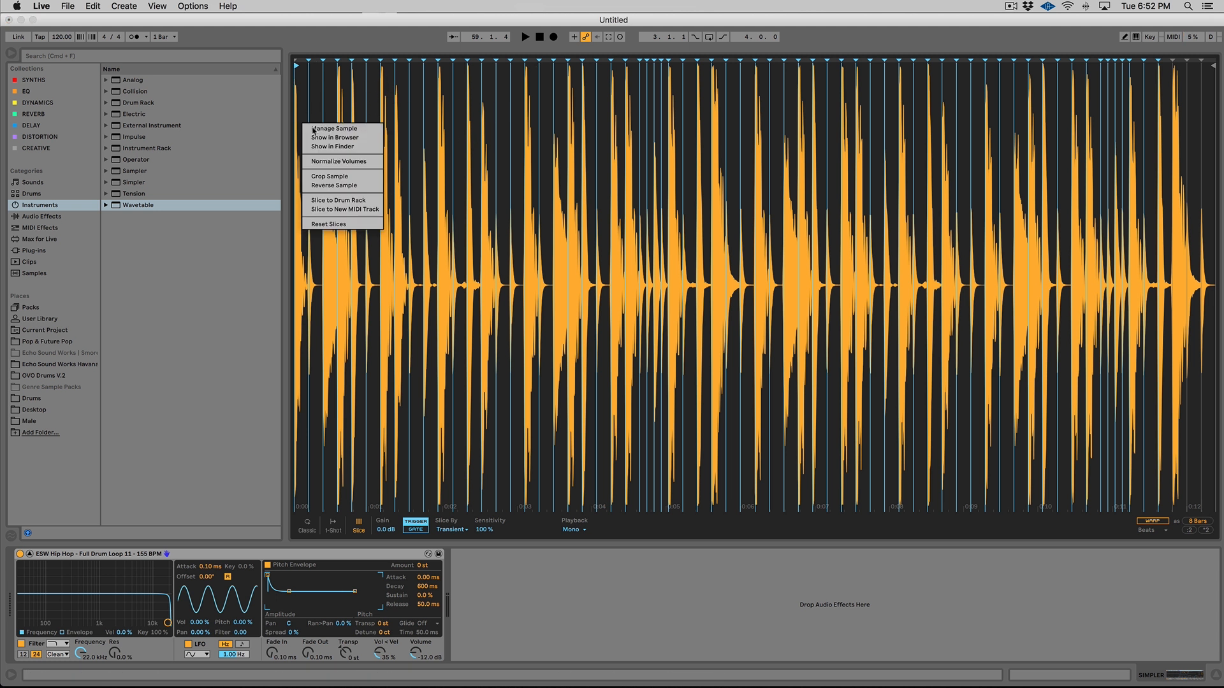
click(360, 202)
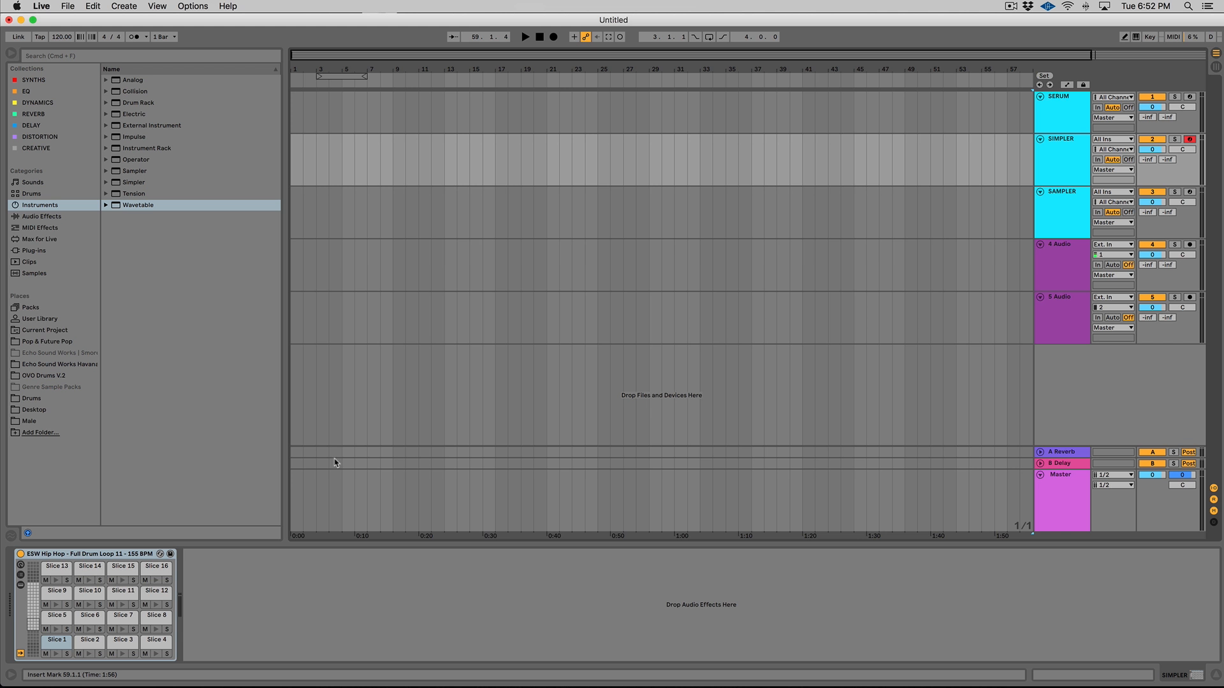